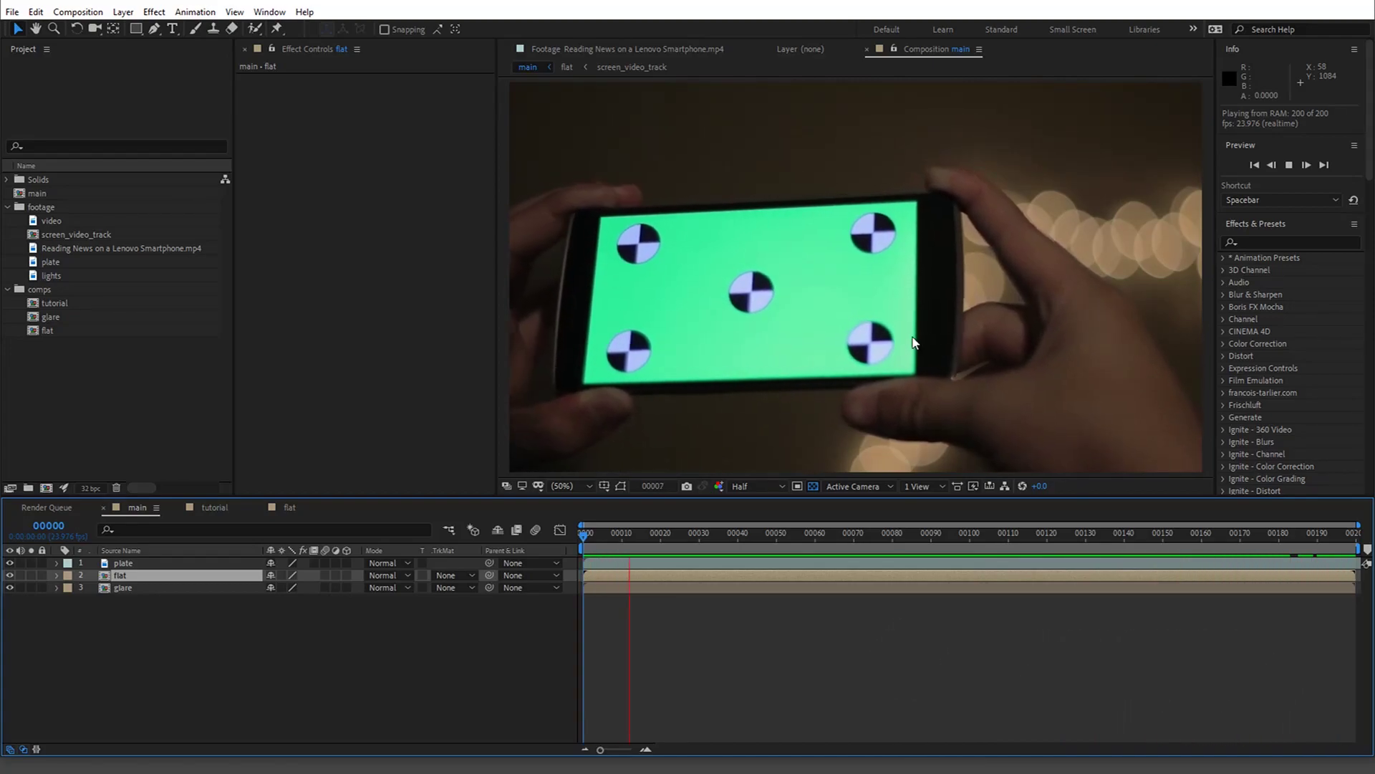
Go to frame 00061 and hide the plate layer so the replacement screen video shows.
drag(767, 533, 819, 534)
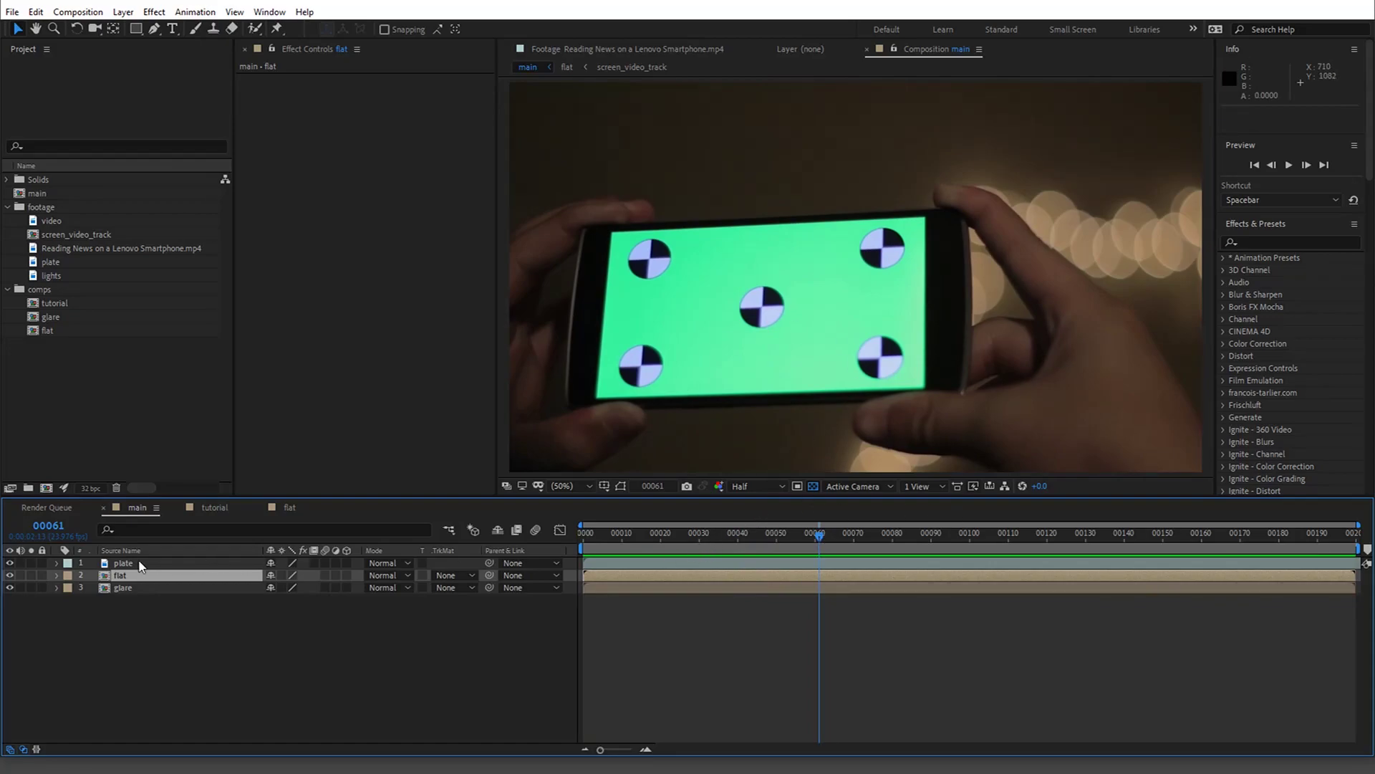
click(10, 563)
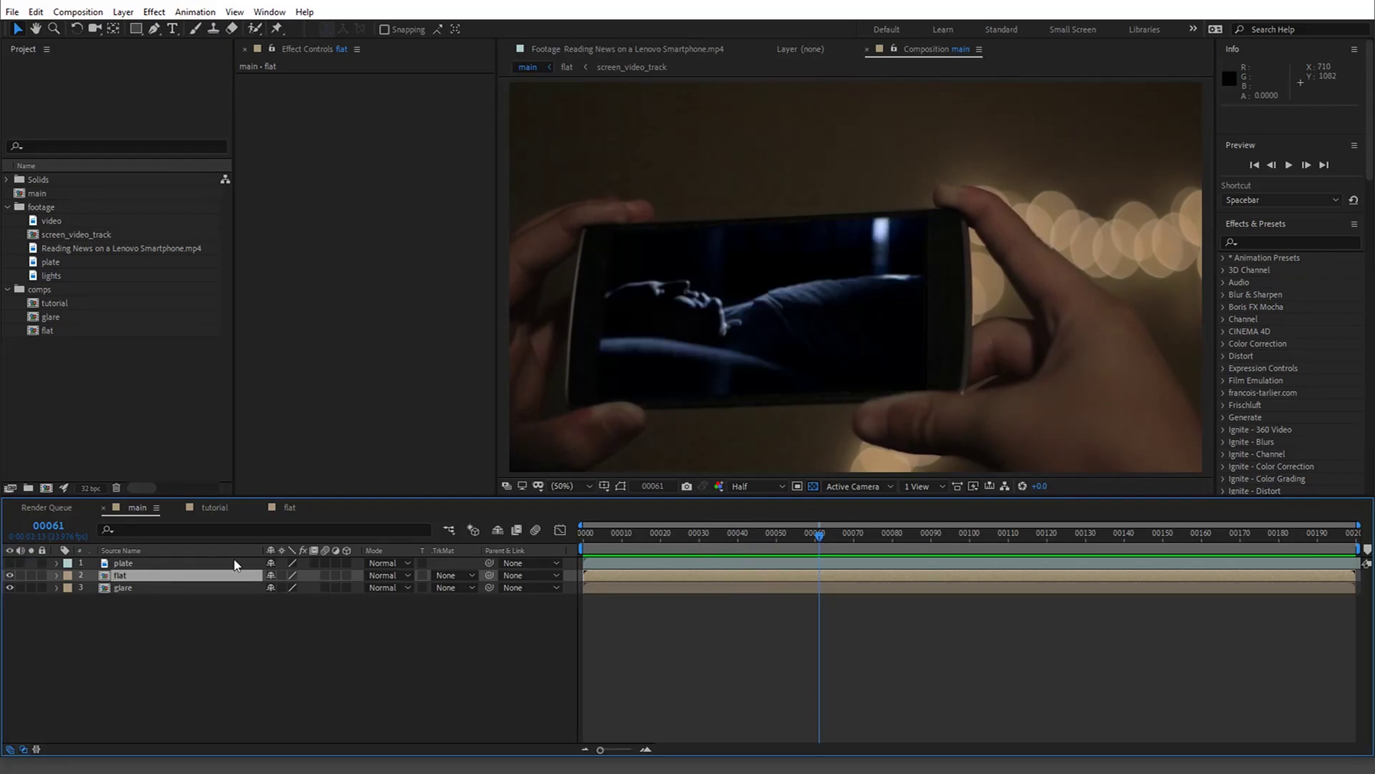
RAM-preview the composite twice, then open Reading News on a Lenovo Smartphone.mp4 in its viewer.
key(space)
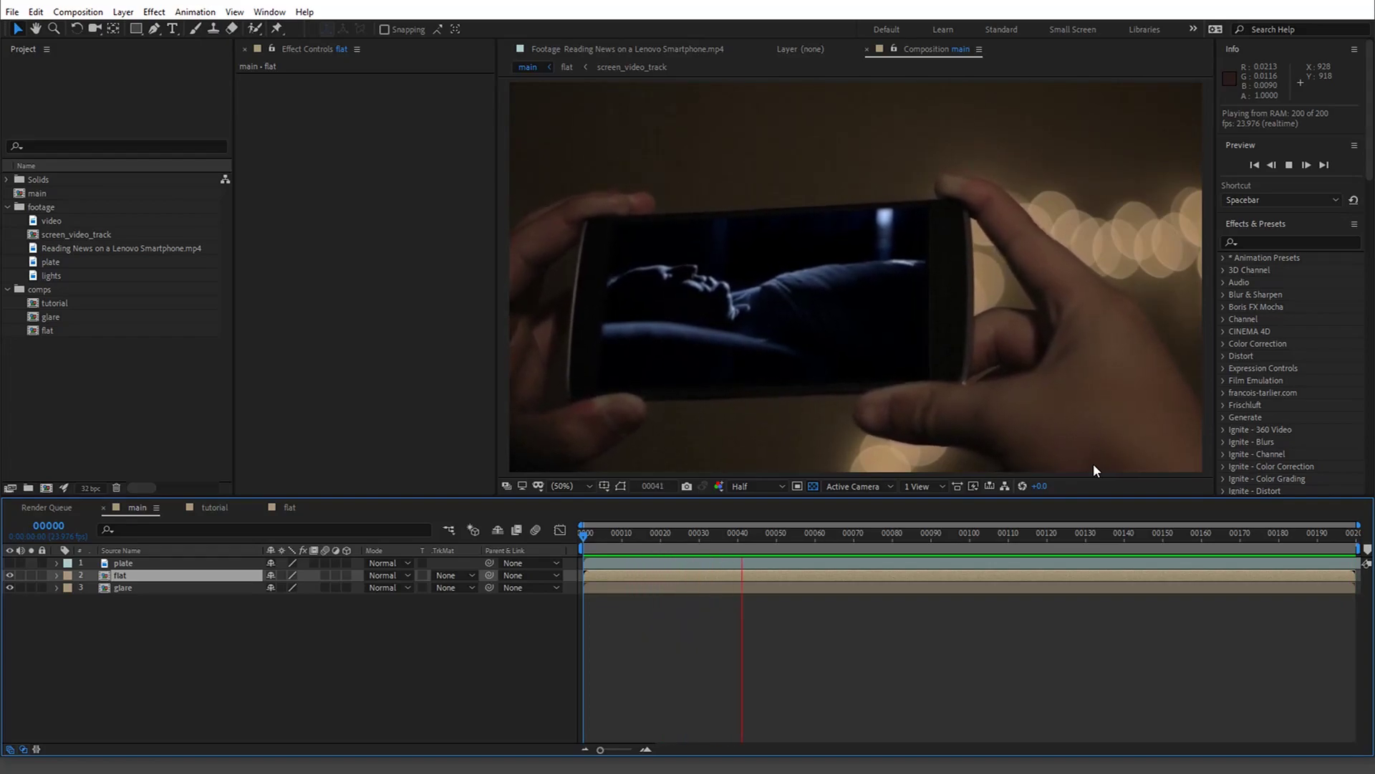
key(space)
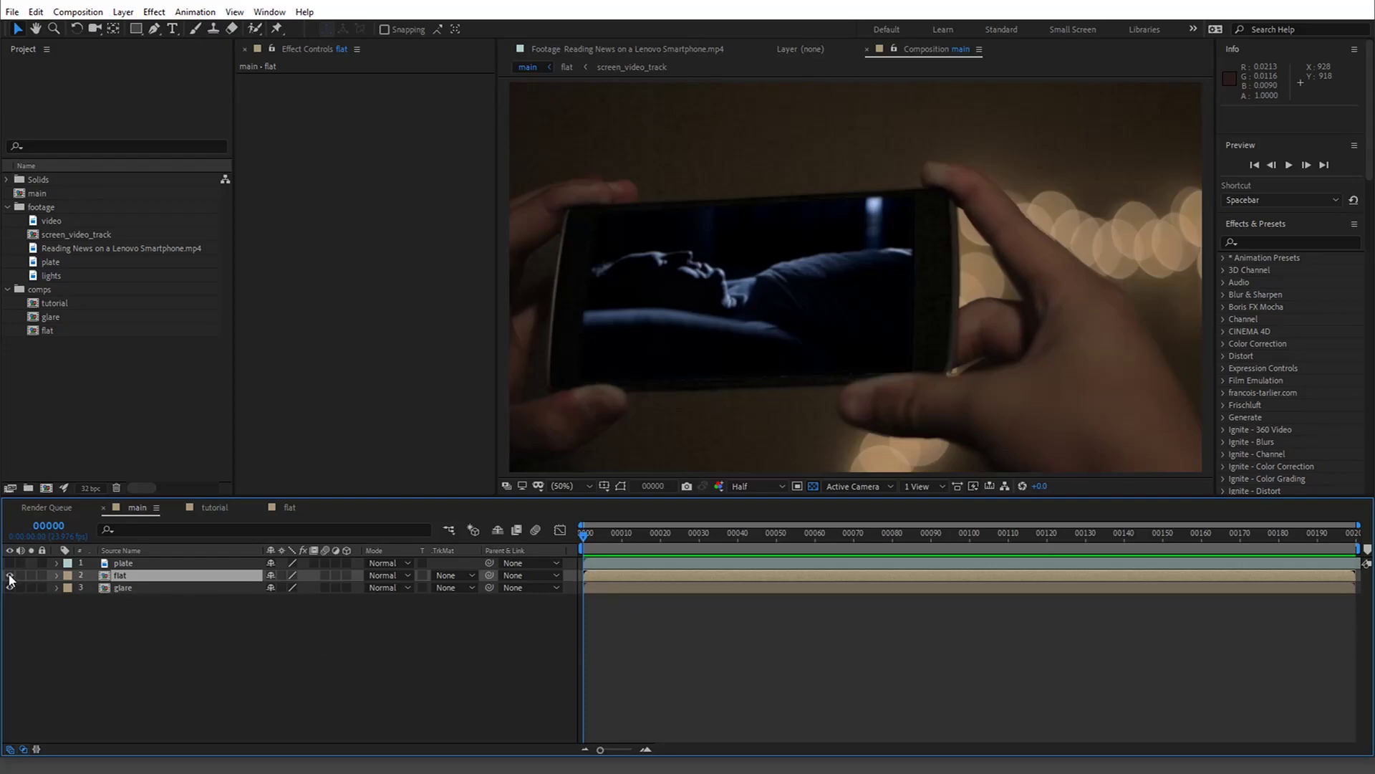
key(space)
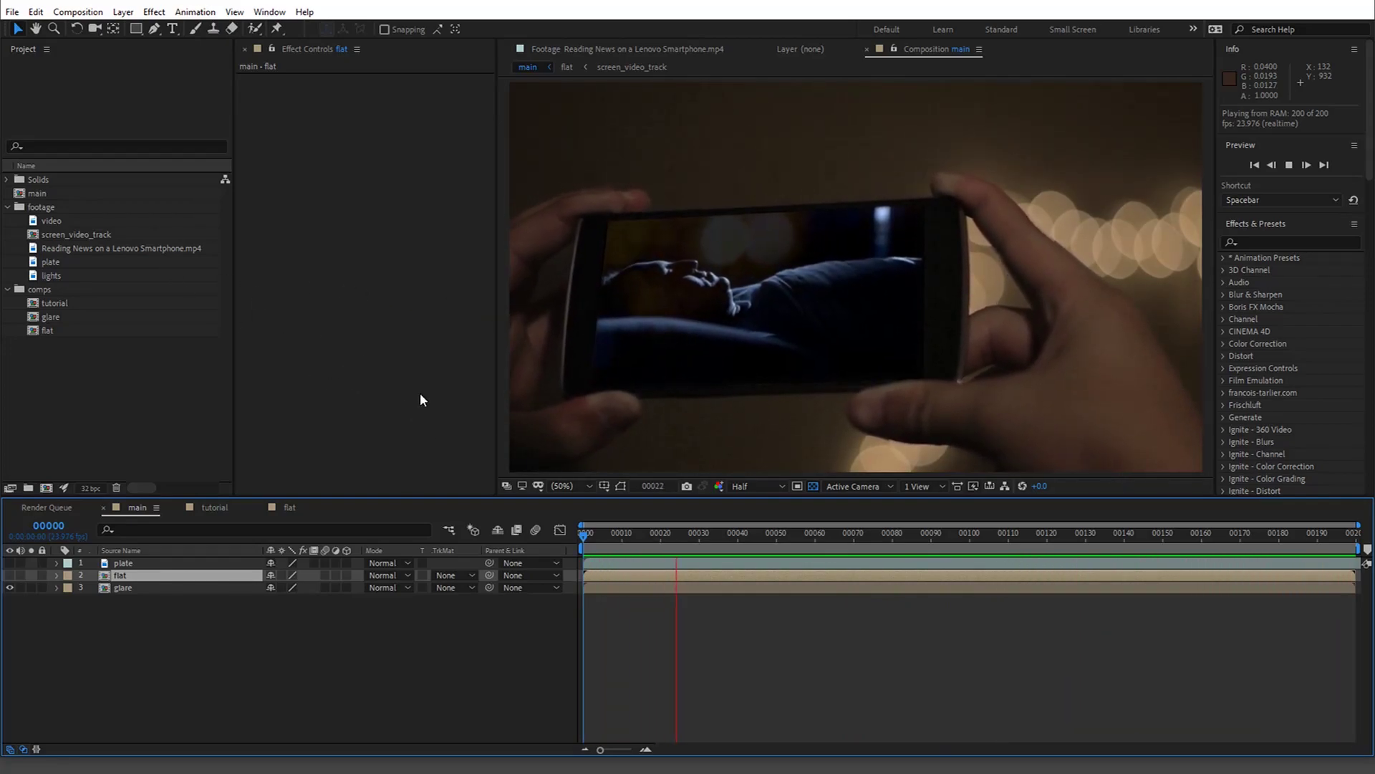
key(space)
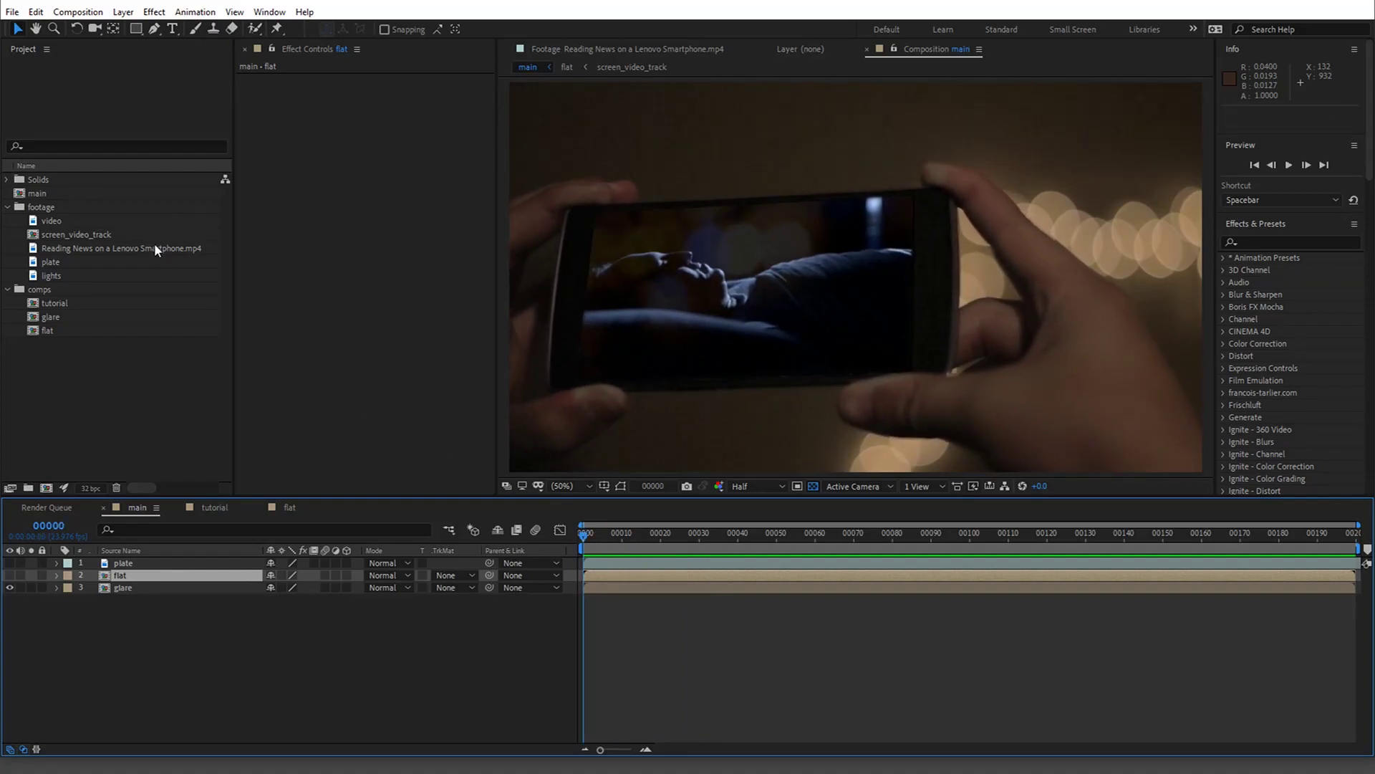
double_click(156, 246)
Scrub the smartphone footage at Fit magnification, then select the tutorial comp's track layer.
mouse_move(566, 464)
mouse_down()
mouse_move(947, 467)
mouse_move(892, 467)
mouse_up()
click(572, 487)
click(574, 500)
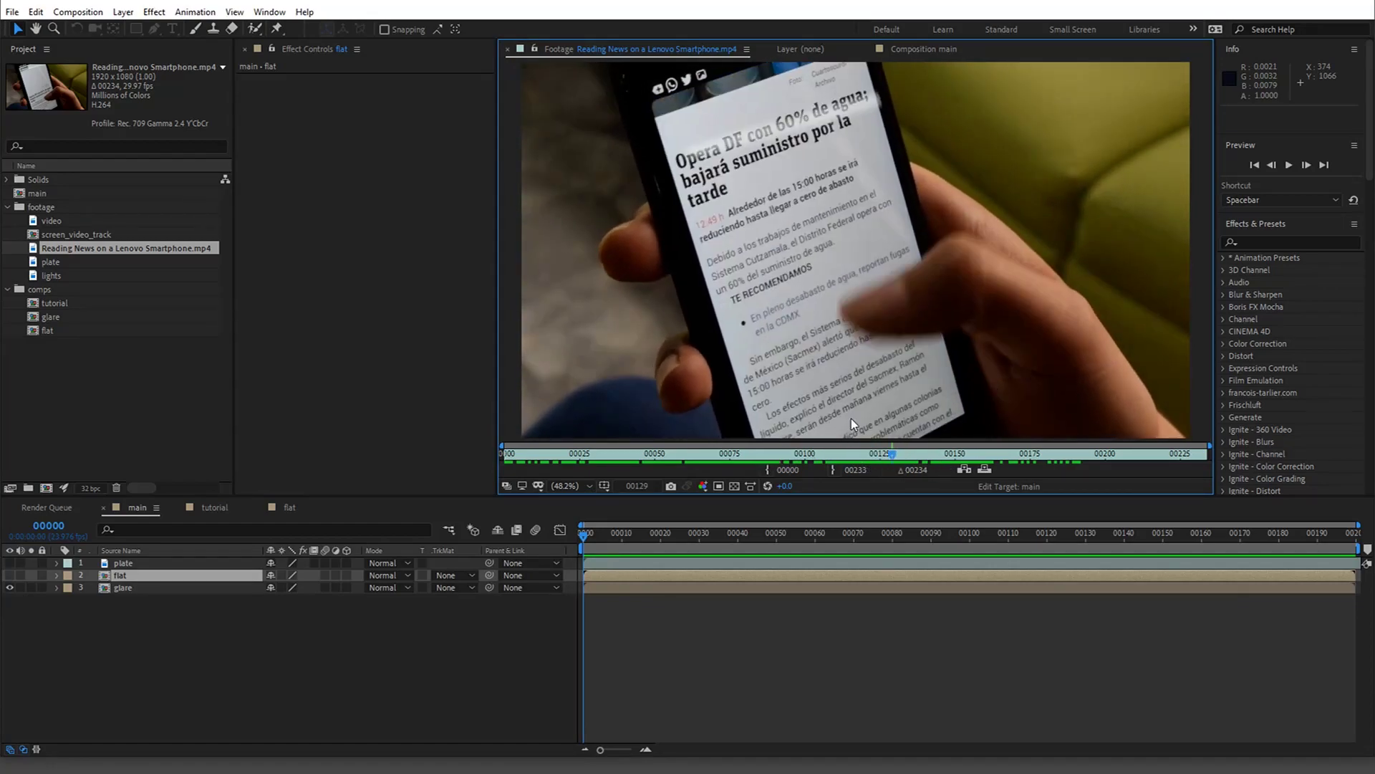
mouse_move(751, 447)
mouse_down()
mouse_move(712, 458)
mouse_move(815, 440)
mouse_move(500, 458)
mouse_move(616, 461)
mouse_move(578, 467)
mouse_up()
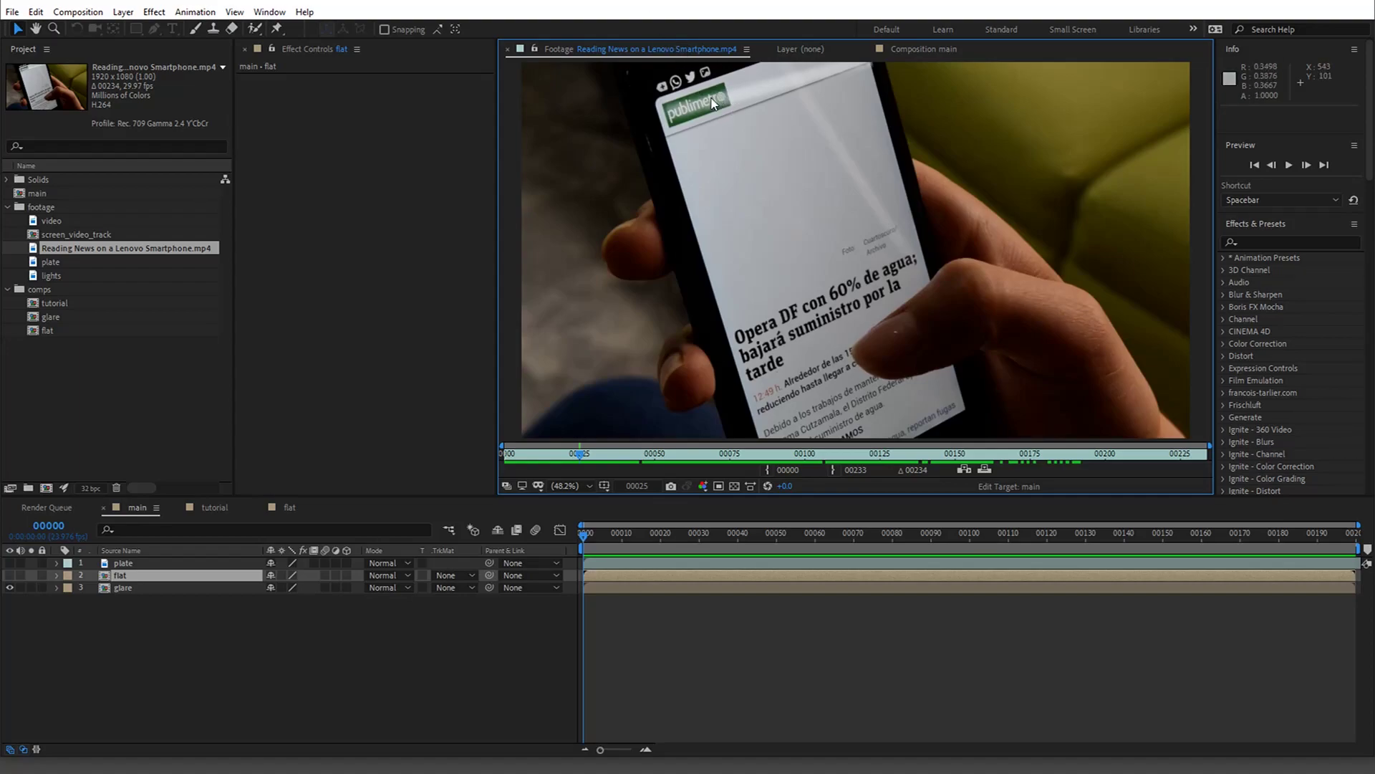
drag(757, 452, 565, 466)
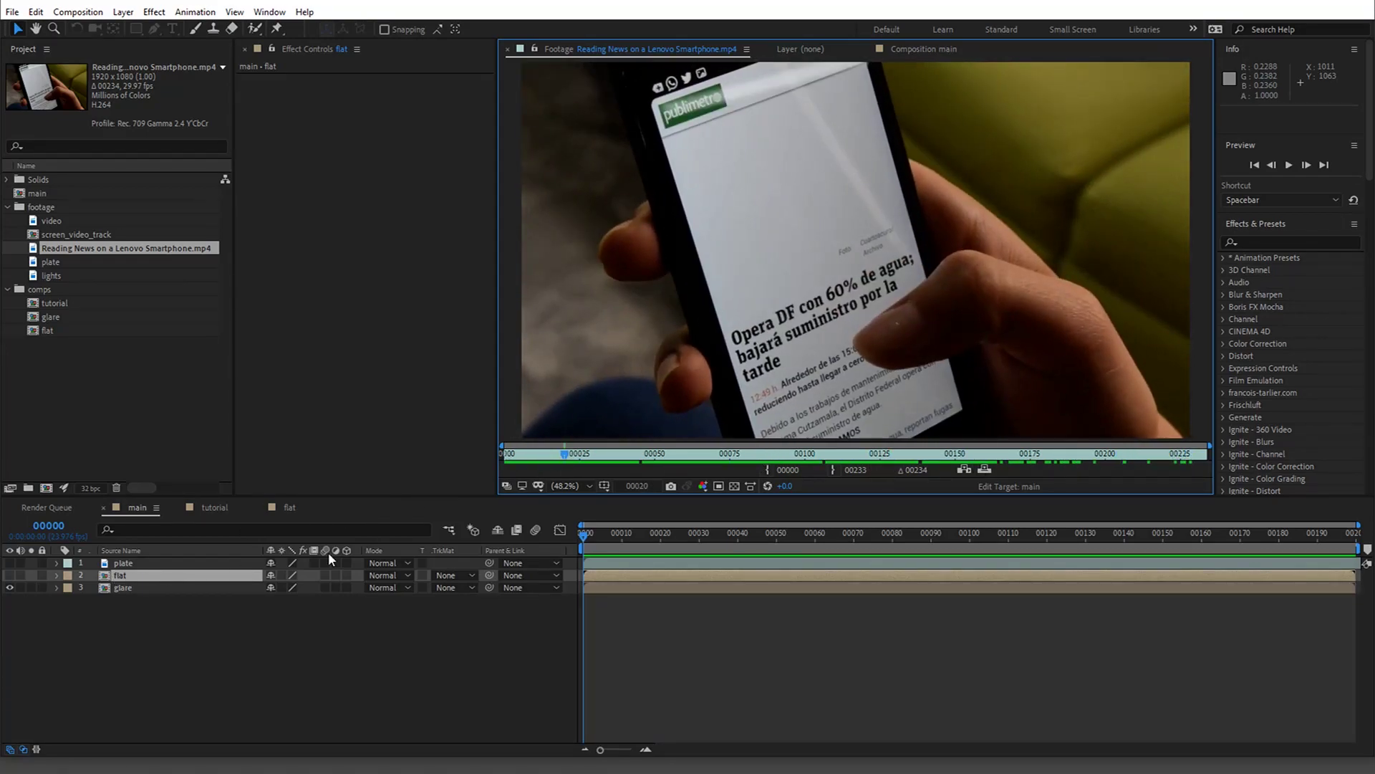
click(215, 507)
click(140, 601)
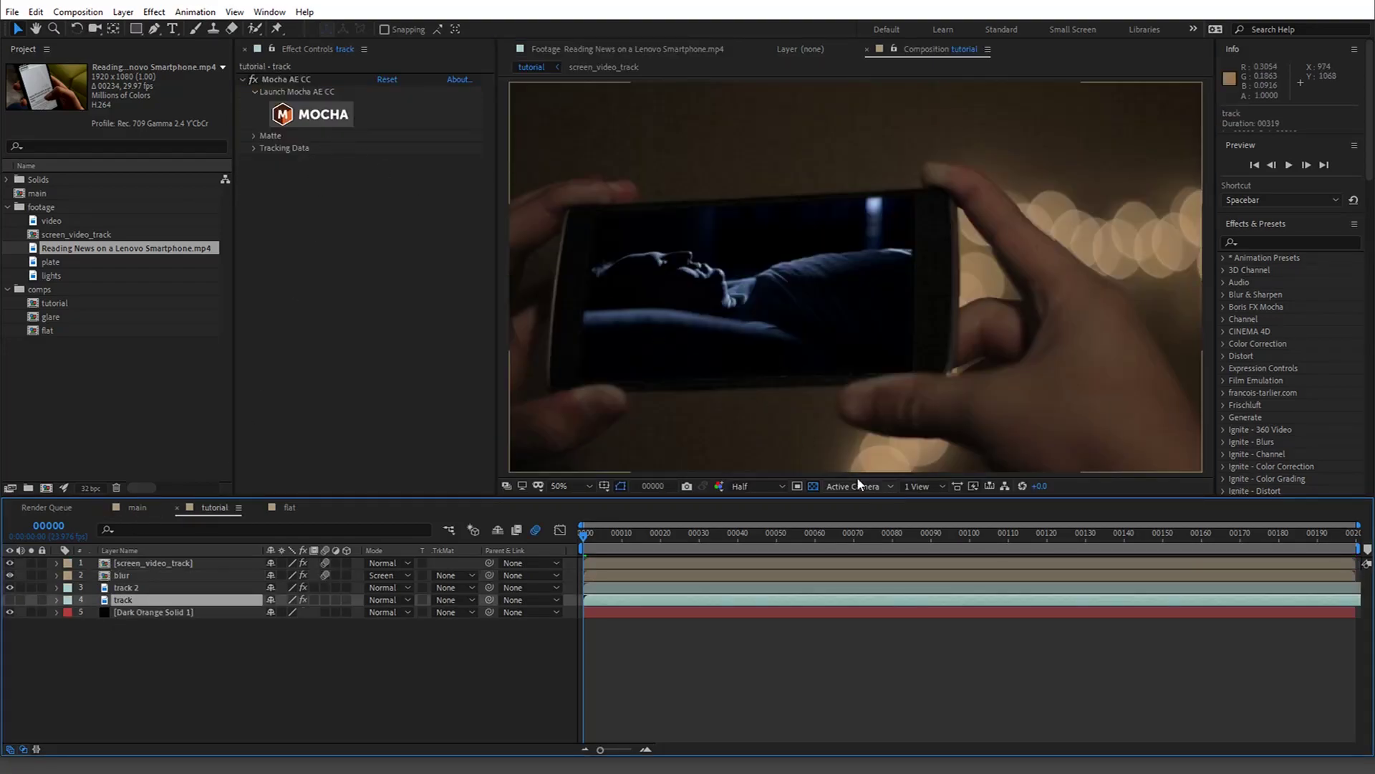
Set the tutorial preview to Full resolution and launch Mocha AE from the track layer.
click(756, 489)
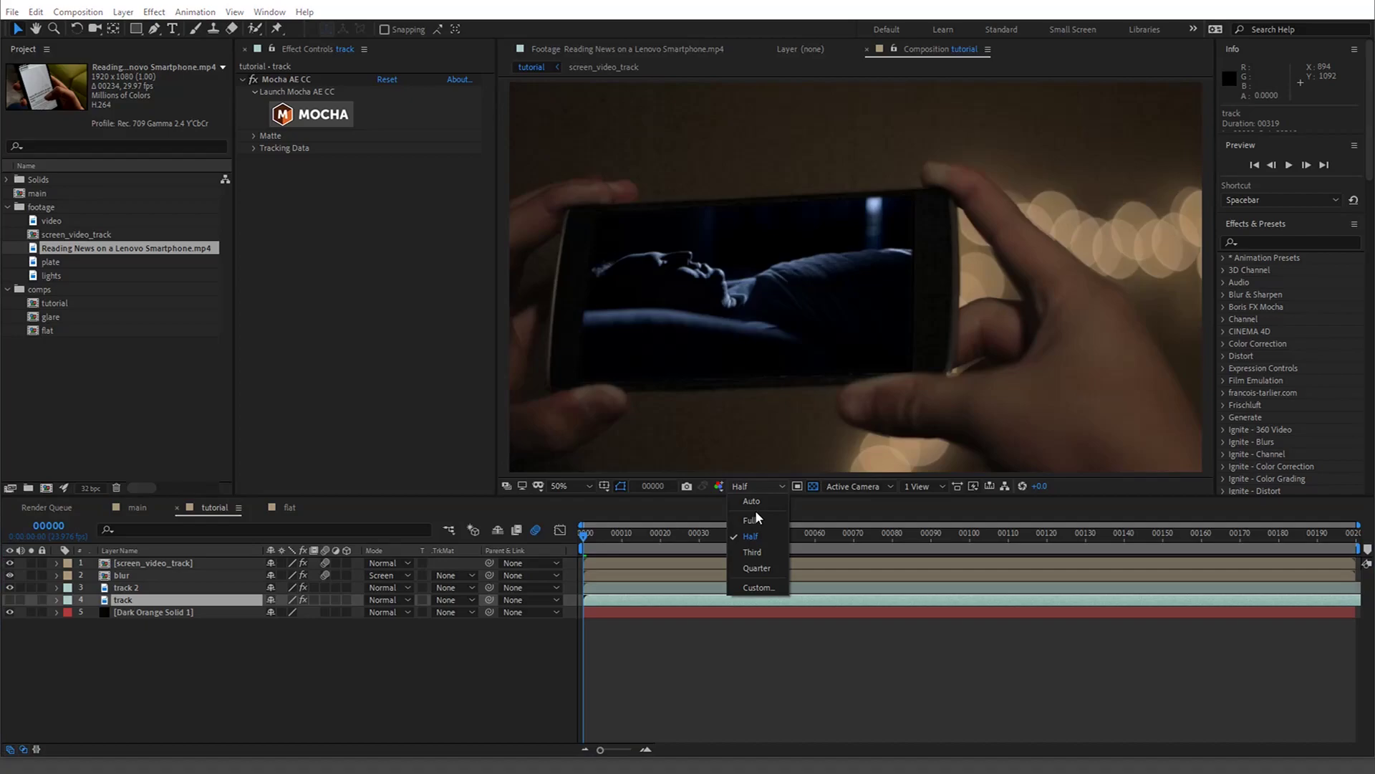
click(754, 519)
click(310, 115)
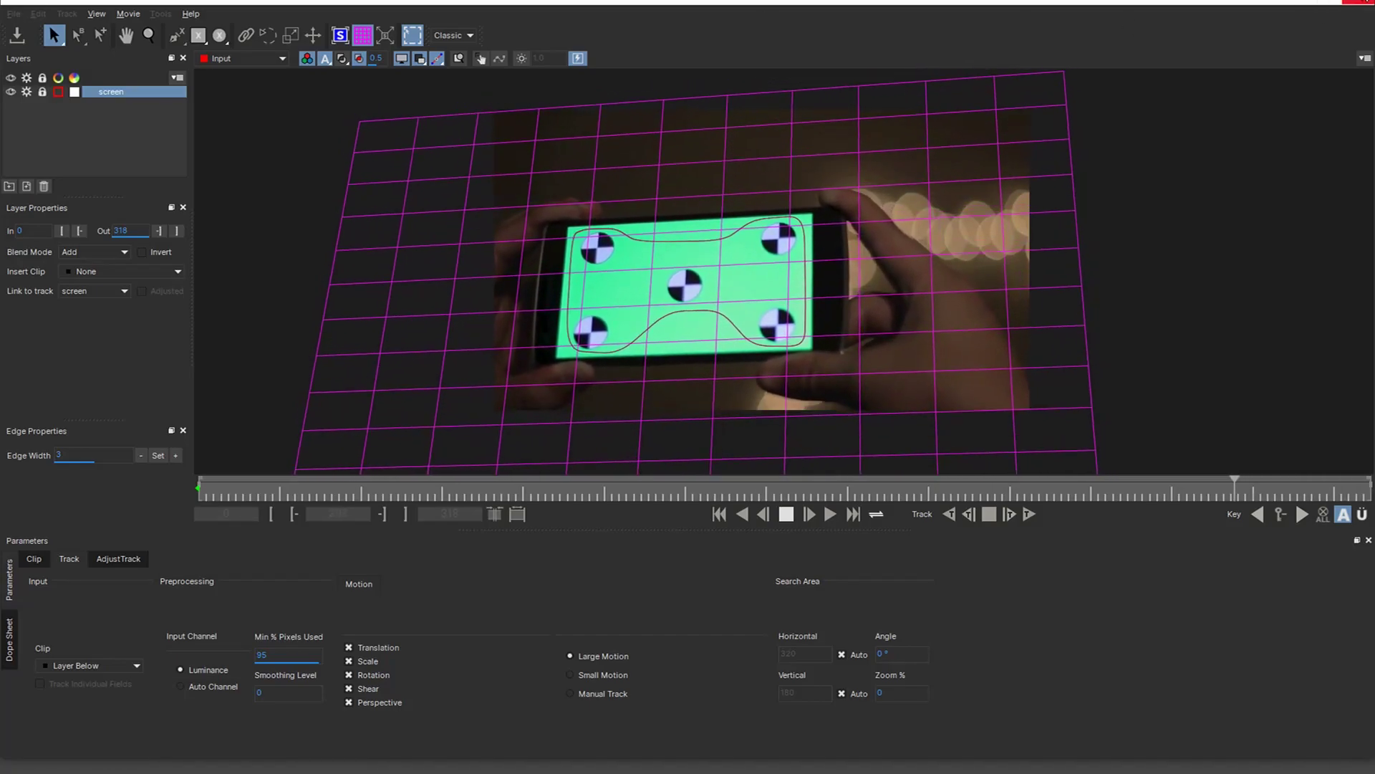
Close Mocha AE, saving the phone-screen track back to the After Effects project.
click(1364, 2)
click(753, 412)
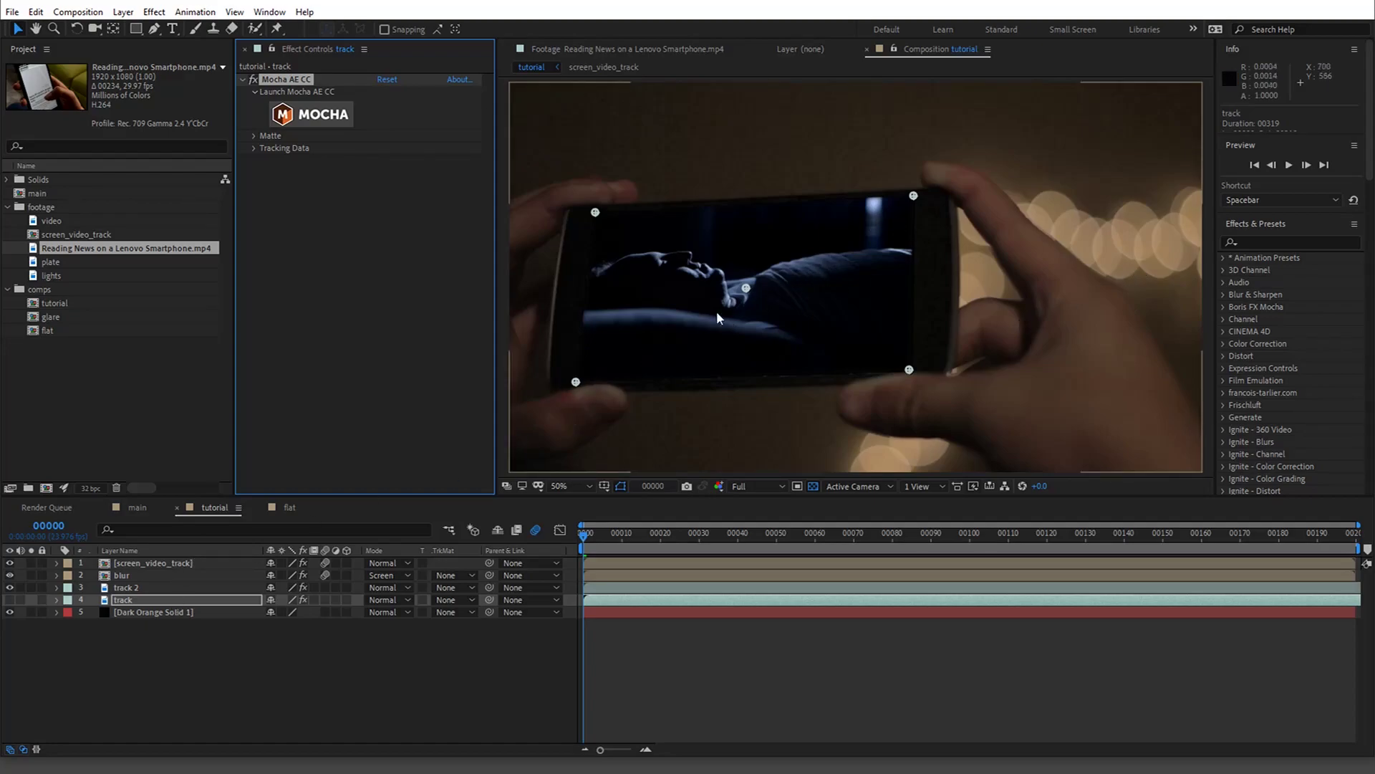
Set the preview resolution to Half and play through the tracked composition.
drag(638, 534, 657, 535)
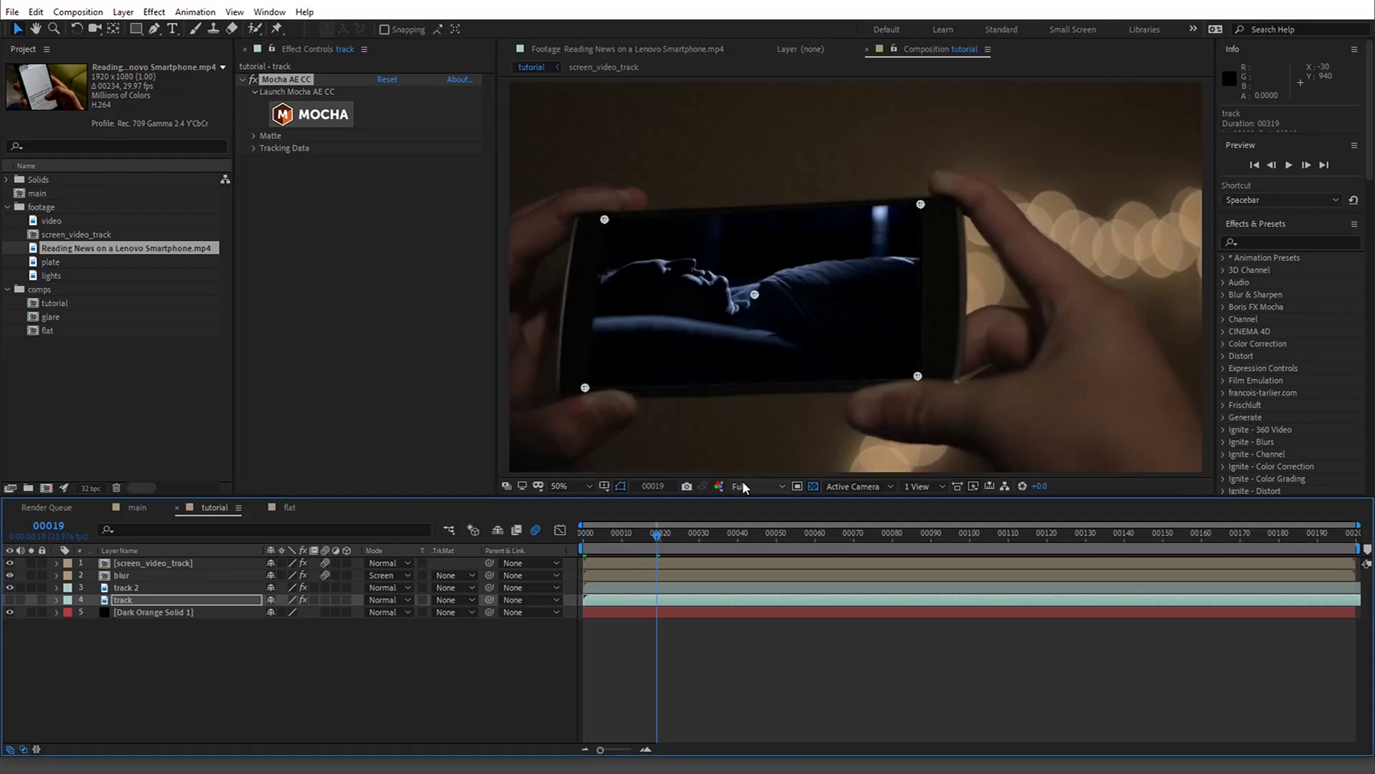
click(748, 485)
click(751, 536)
click(653, 536)
key(space)
key(space)
drag(821, 557, 483, 514)
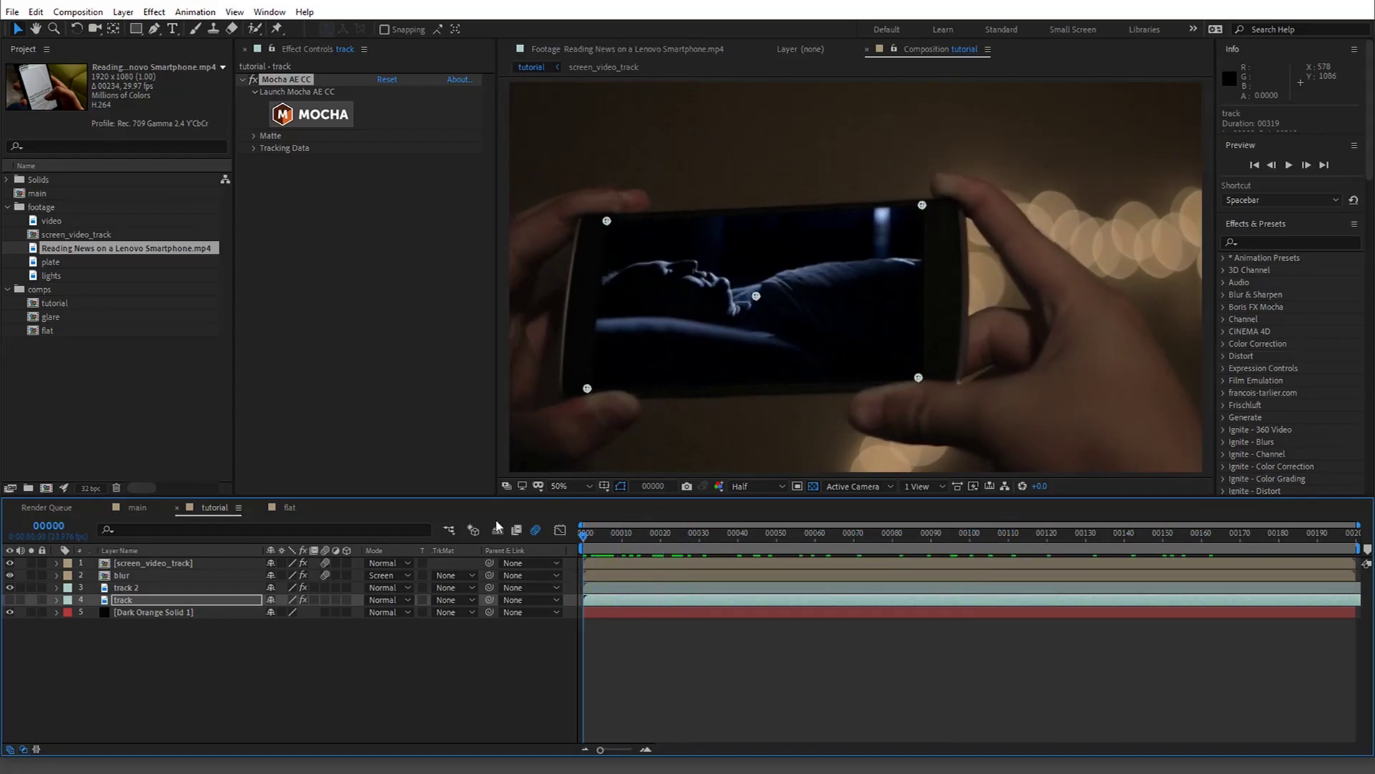
Check the Dark Orange Solid and track 2's Keylight, then expand the Mocha tracking data.
click(136, 612)
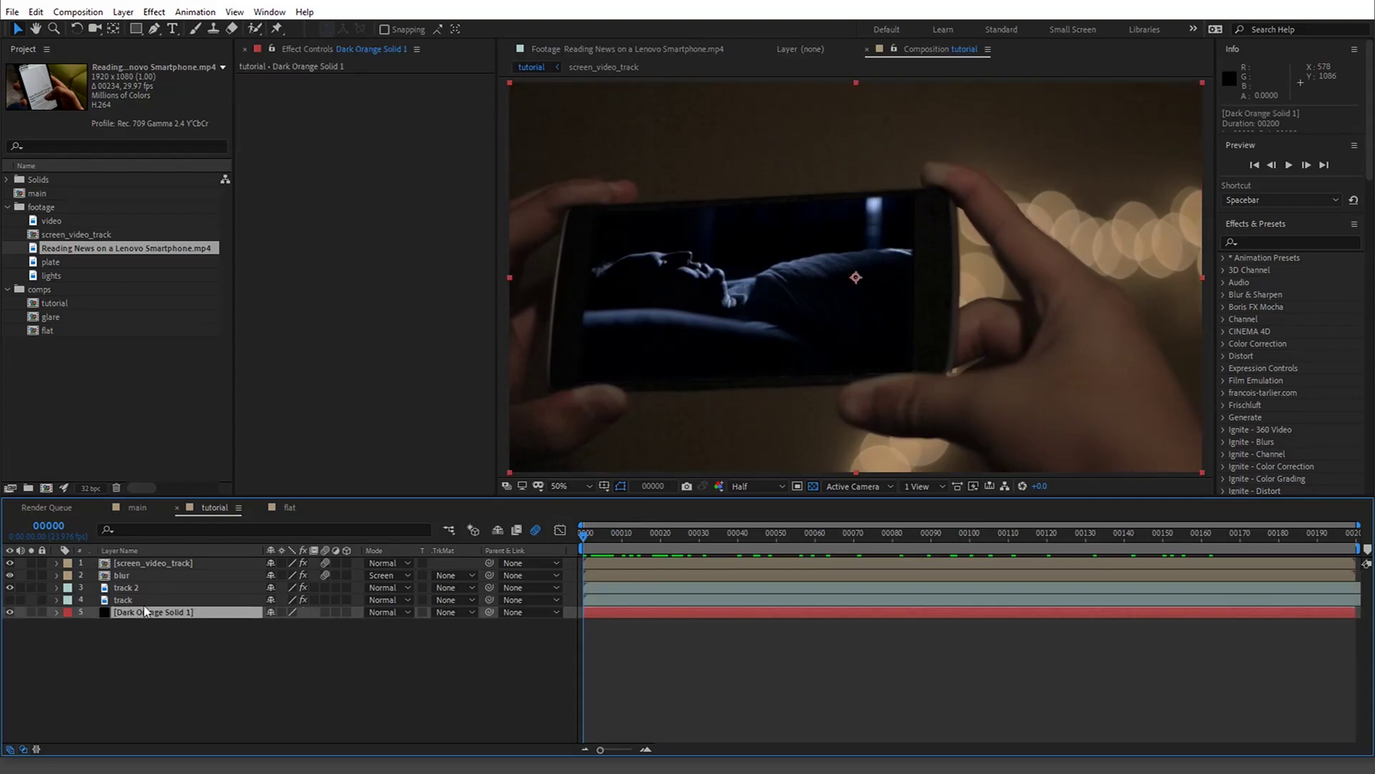
click(145, 590)
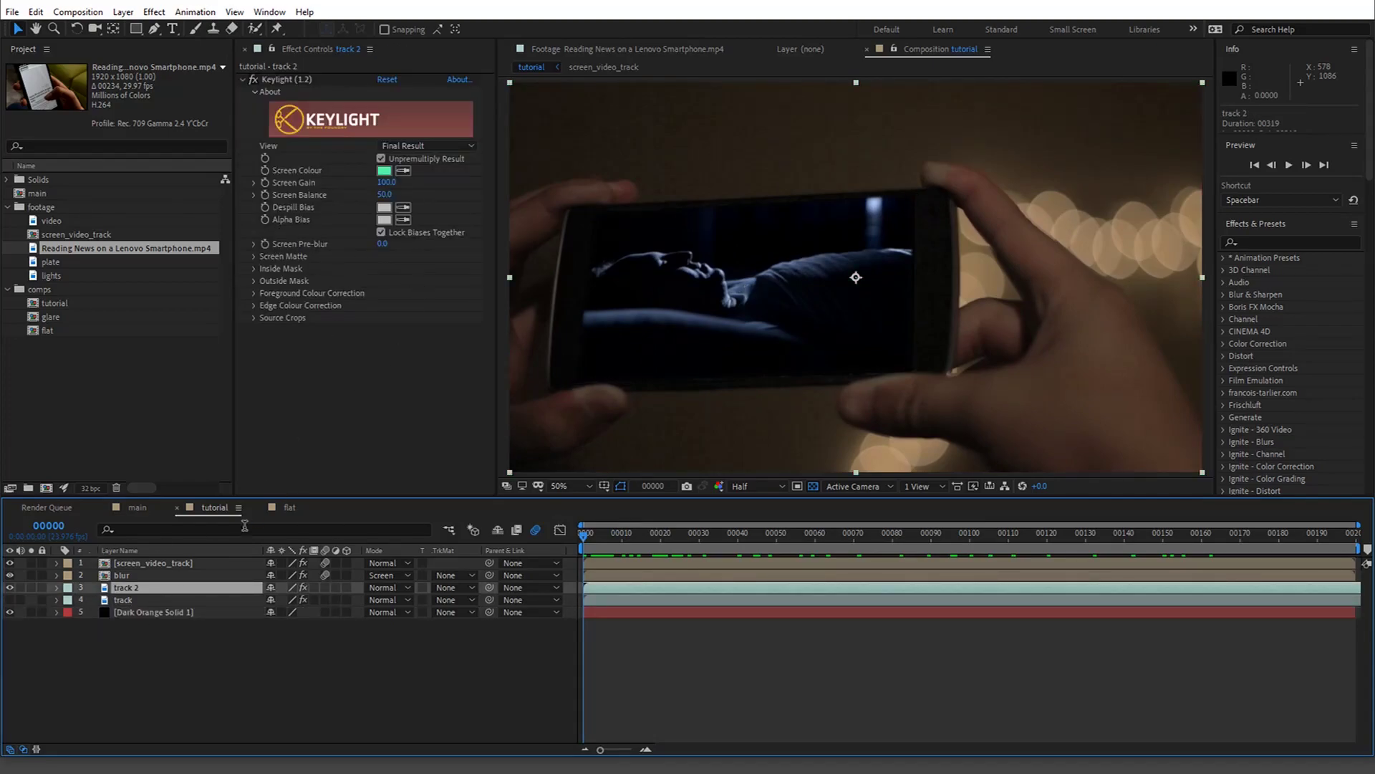
click(185, 602)
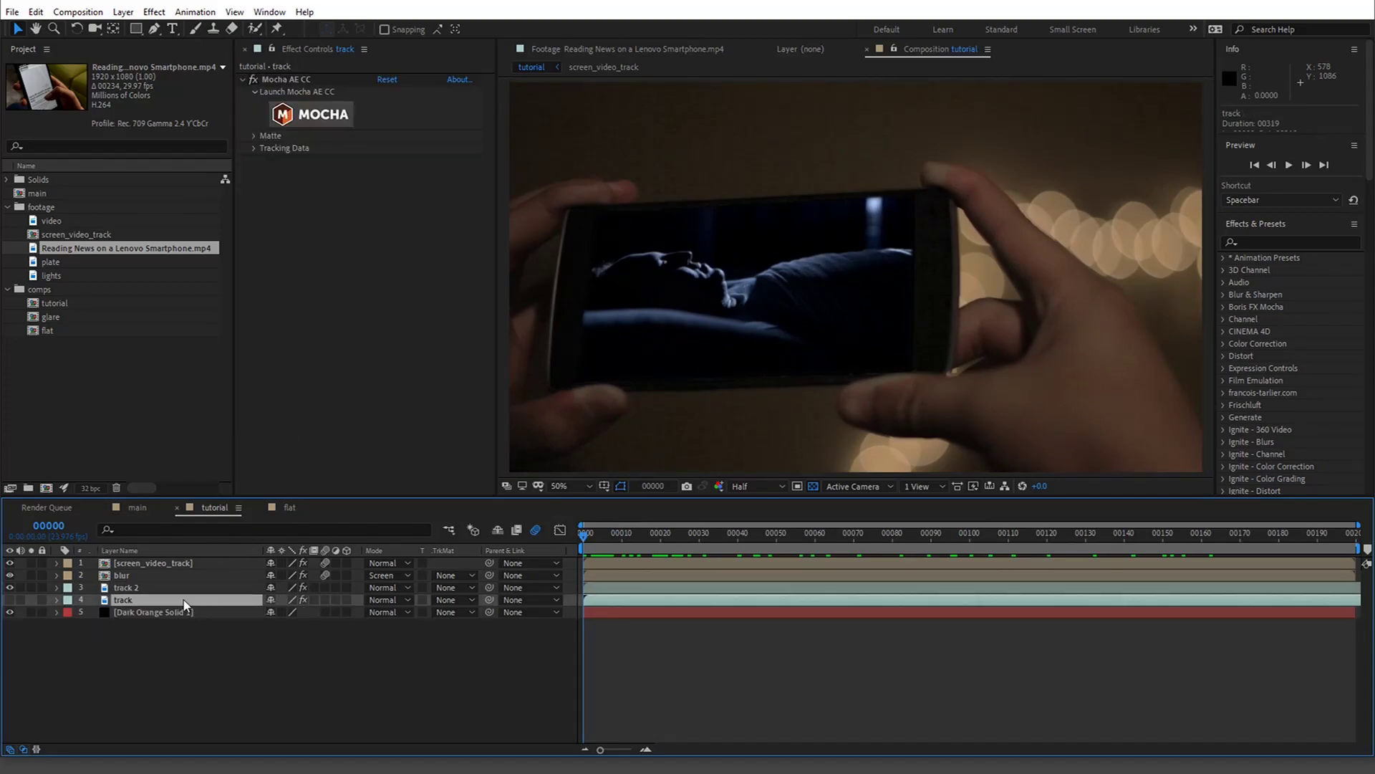
click(255, 147)
Keep Transform as the export option and review screen_video_track's effects.
click(417, 314)
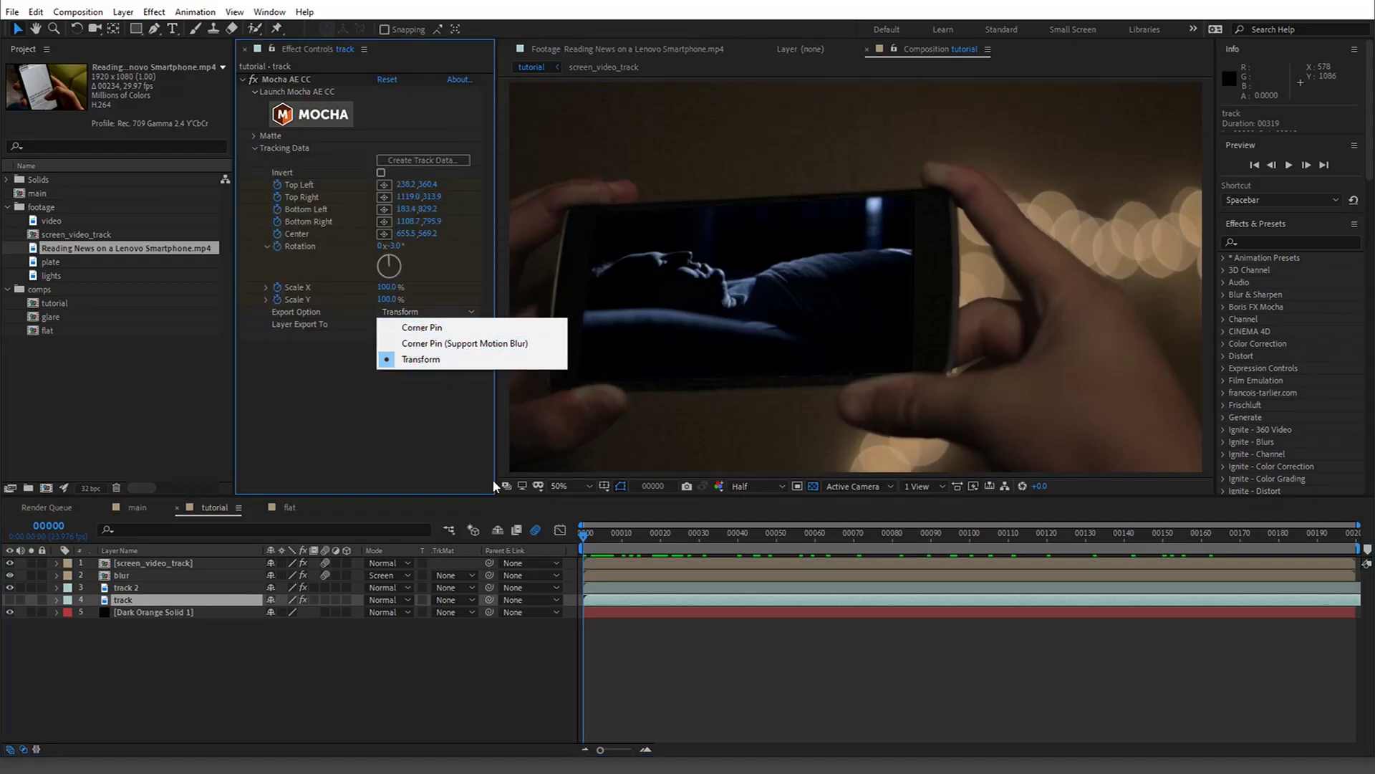
drag(622, 531, 858, 534)
key(Home)
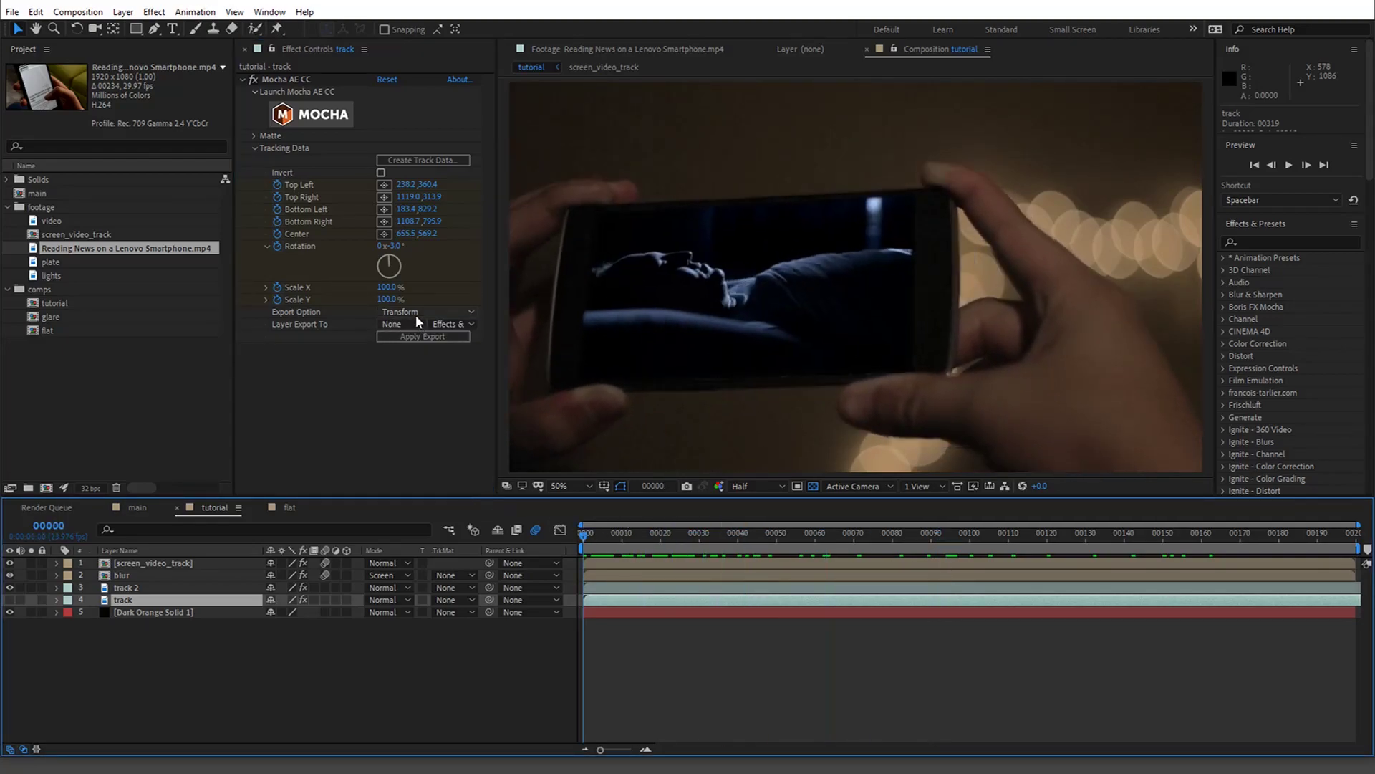
click(214, 562)
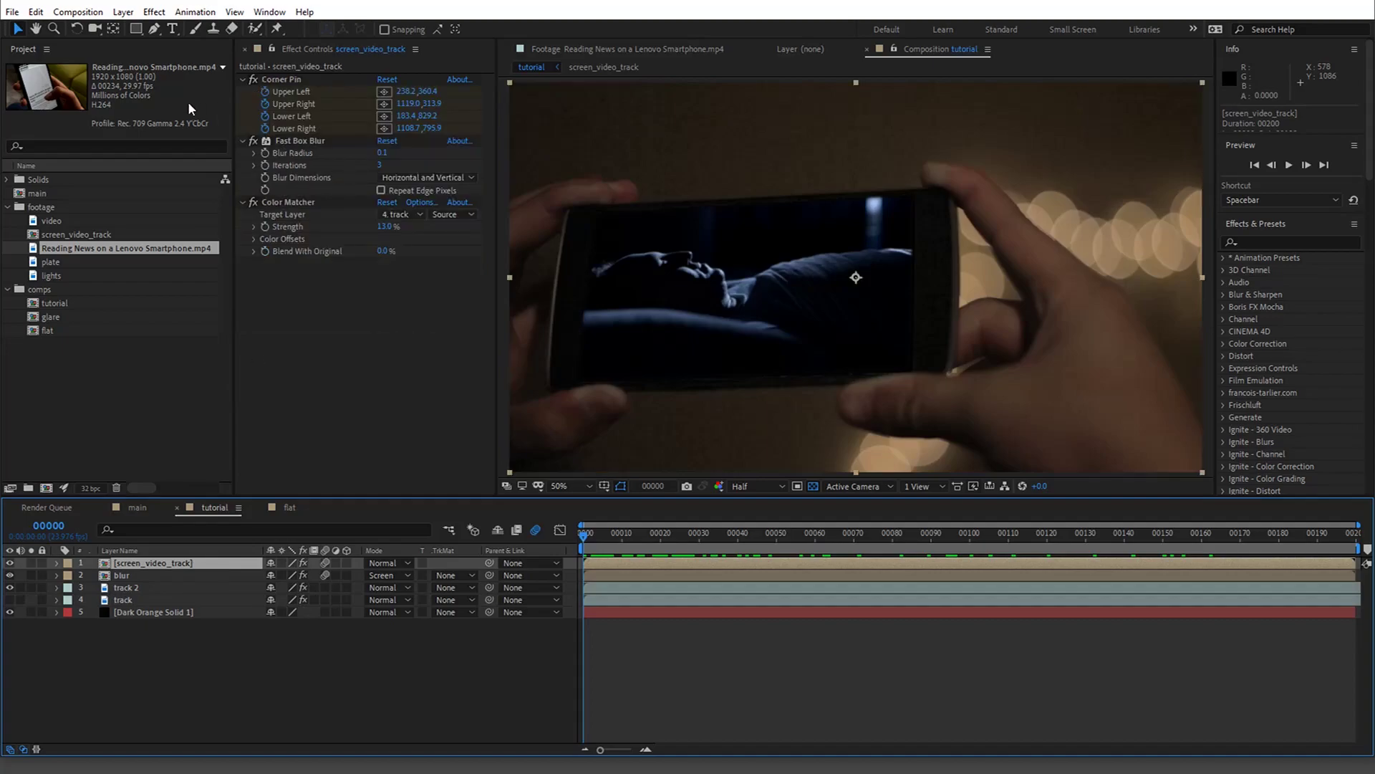
click(122, 12)
Create a new solid and apply the track layer's Mocha Transform export to '1. invert'.
mouse_move(287, 27)
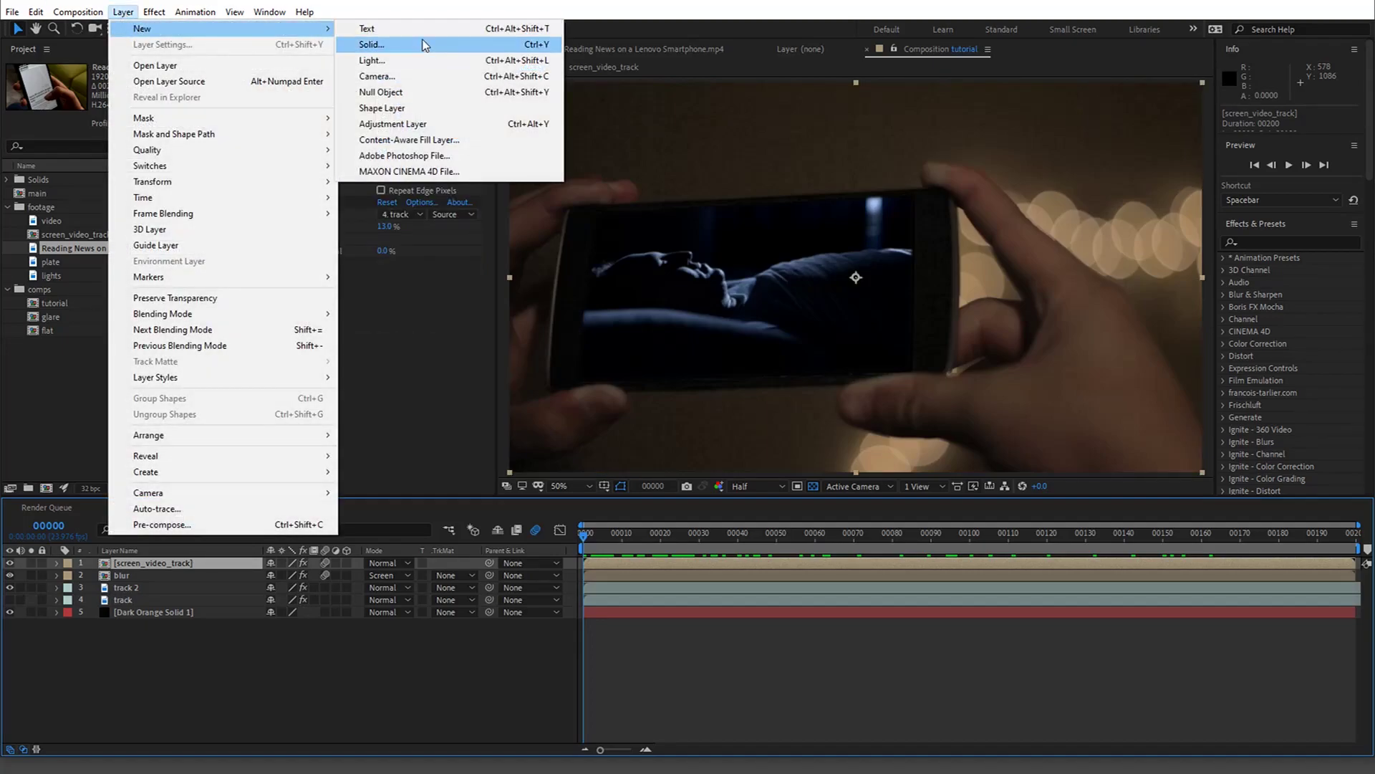
click(456, 95)
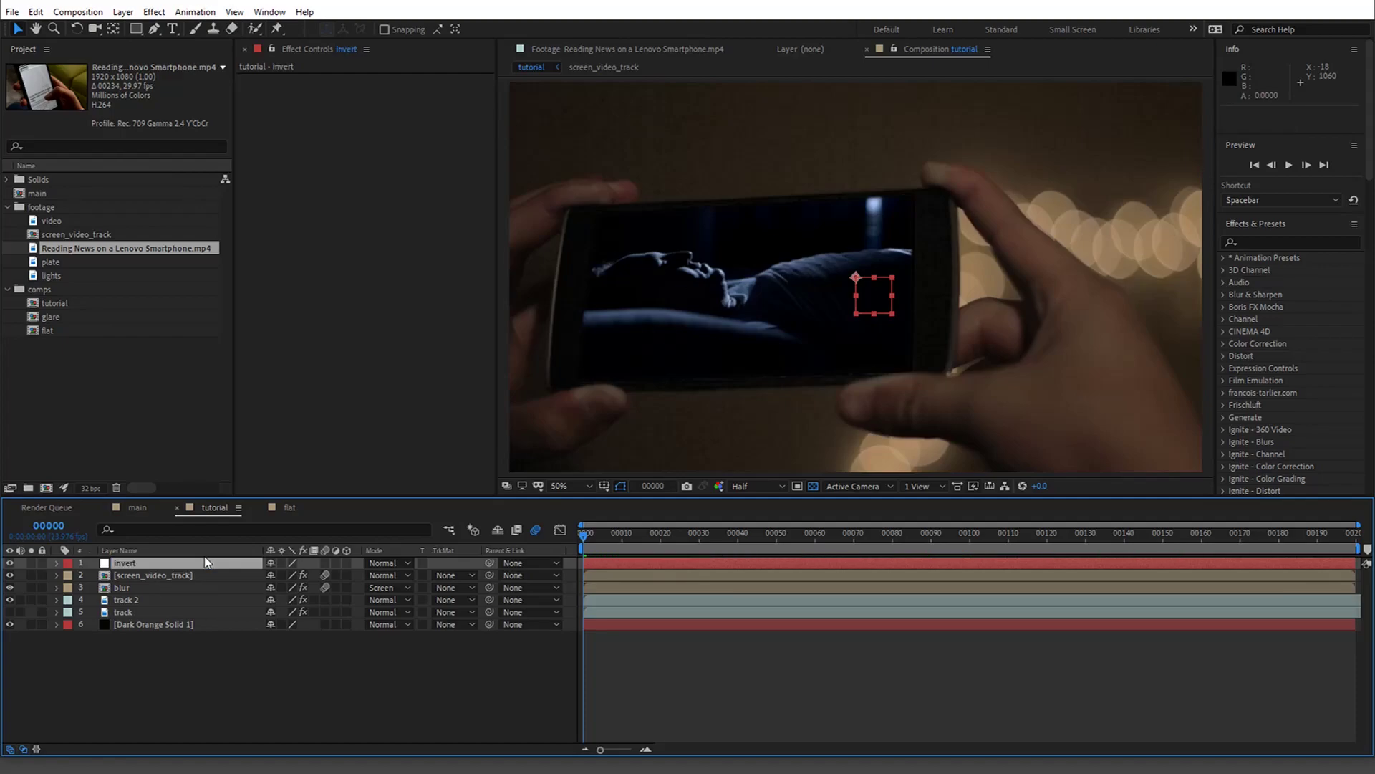
click(163, 609)
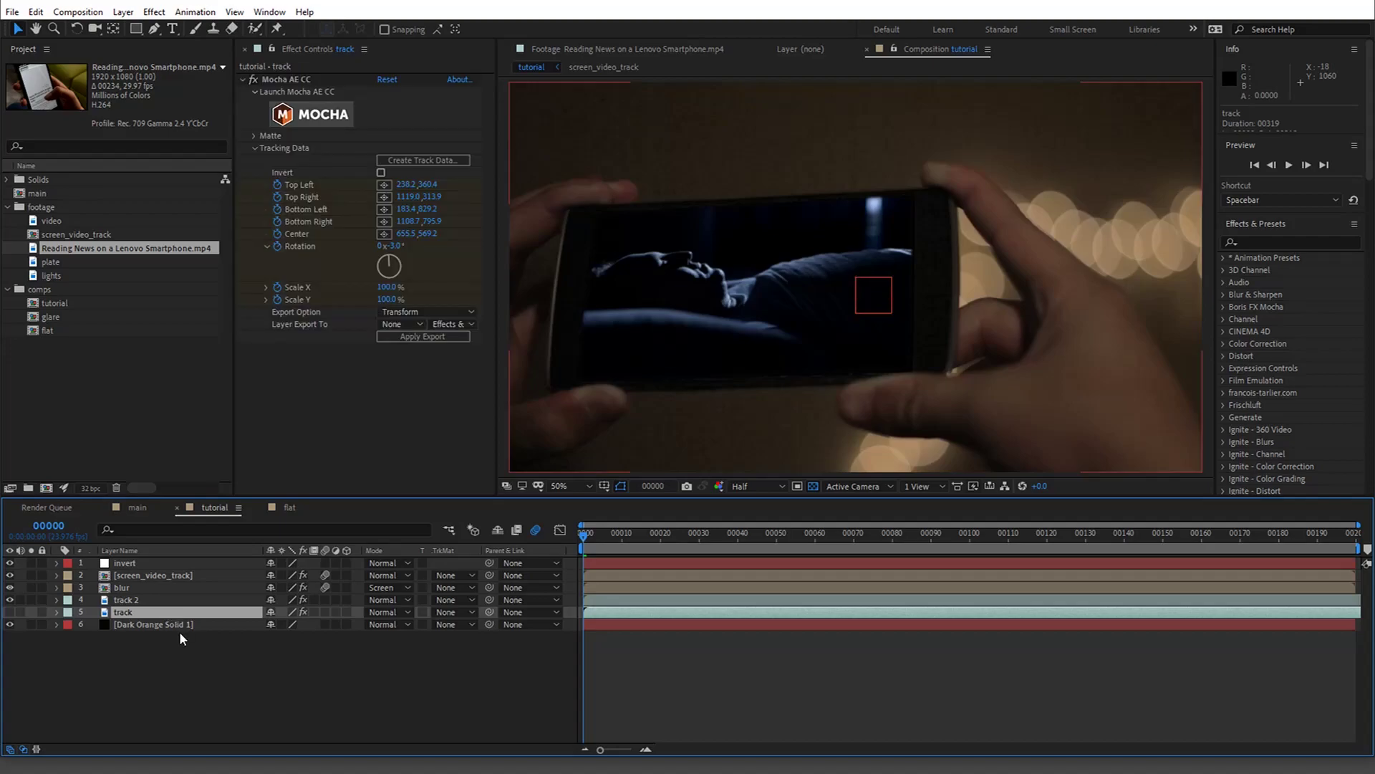
click(406, 326)
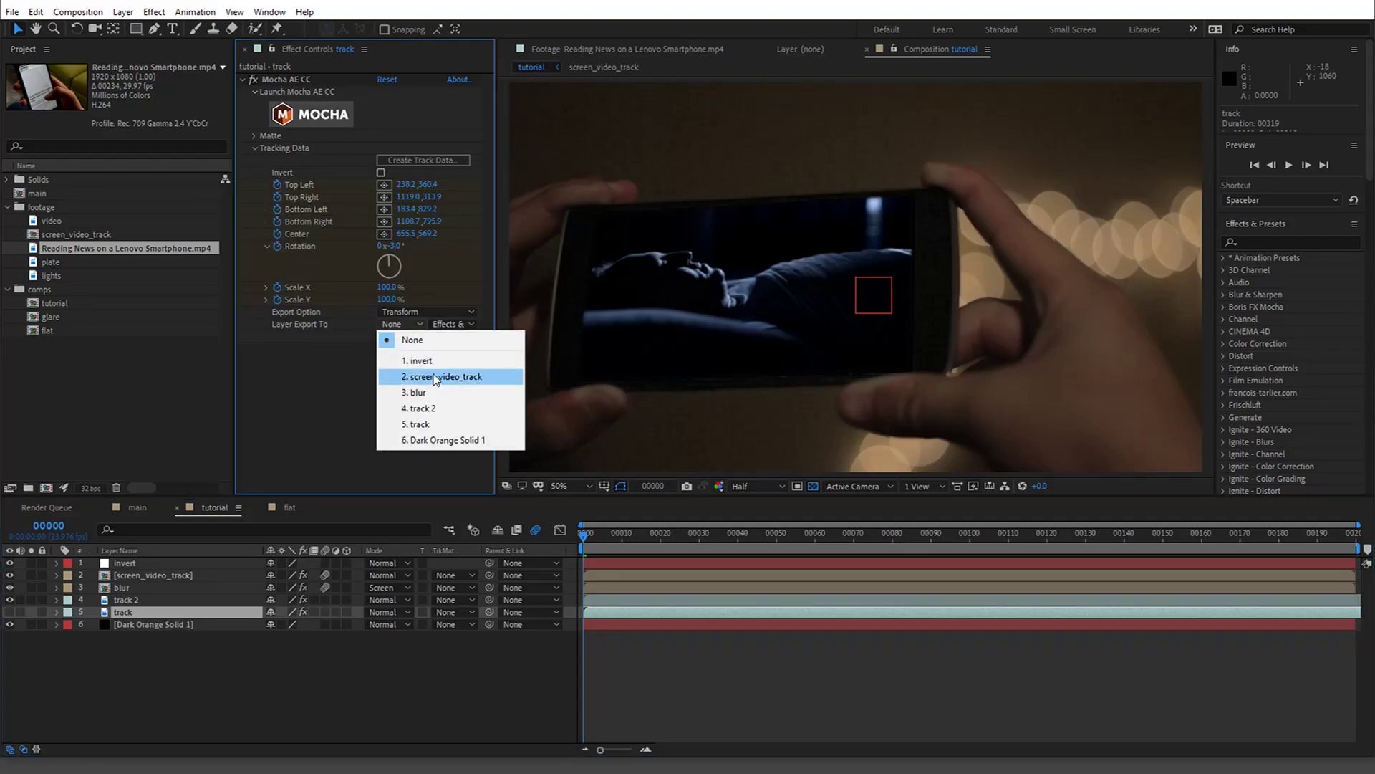
click(438, 365)
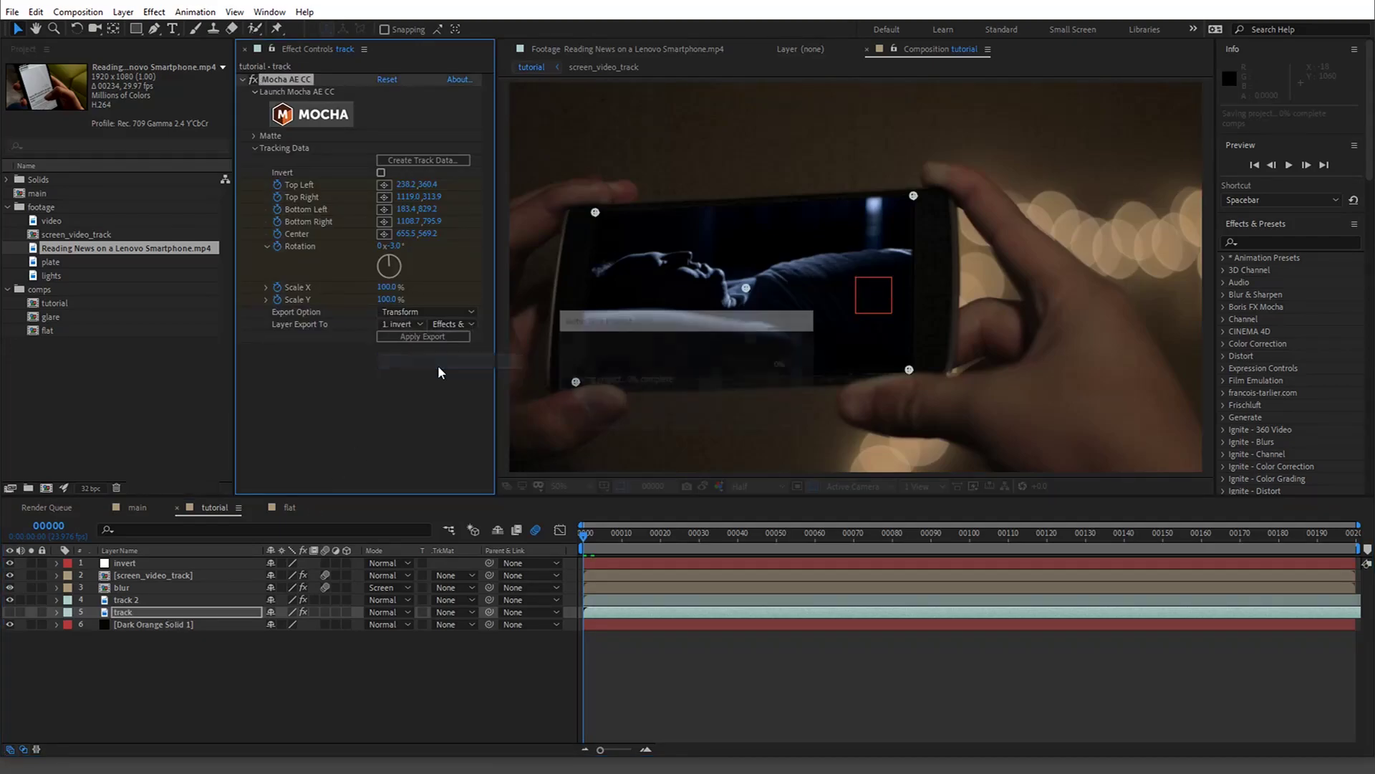
click(411, 337)
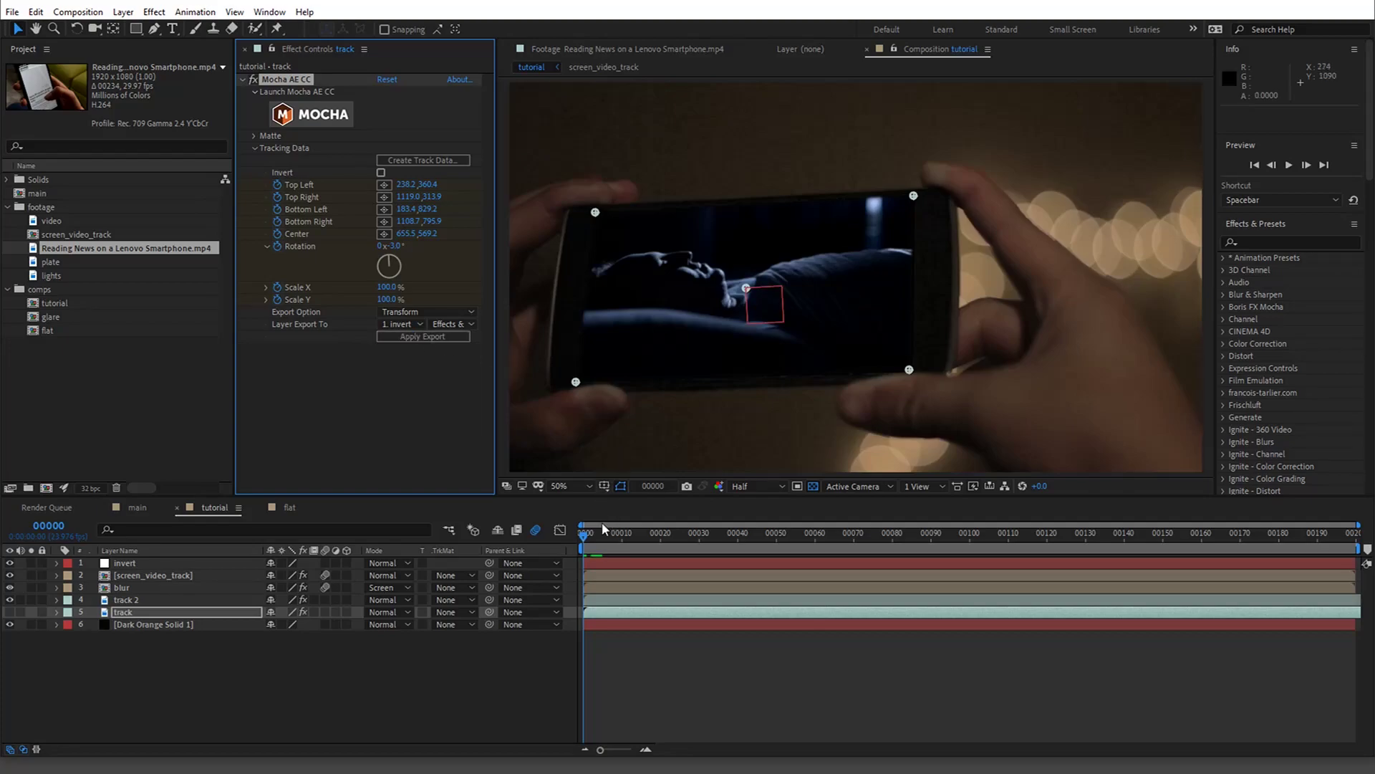
drag(584, 539, 552, 543)
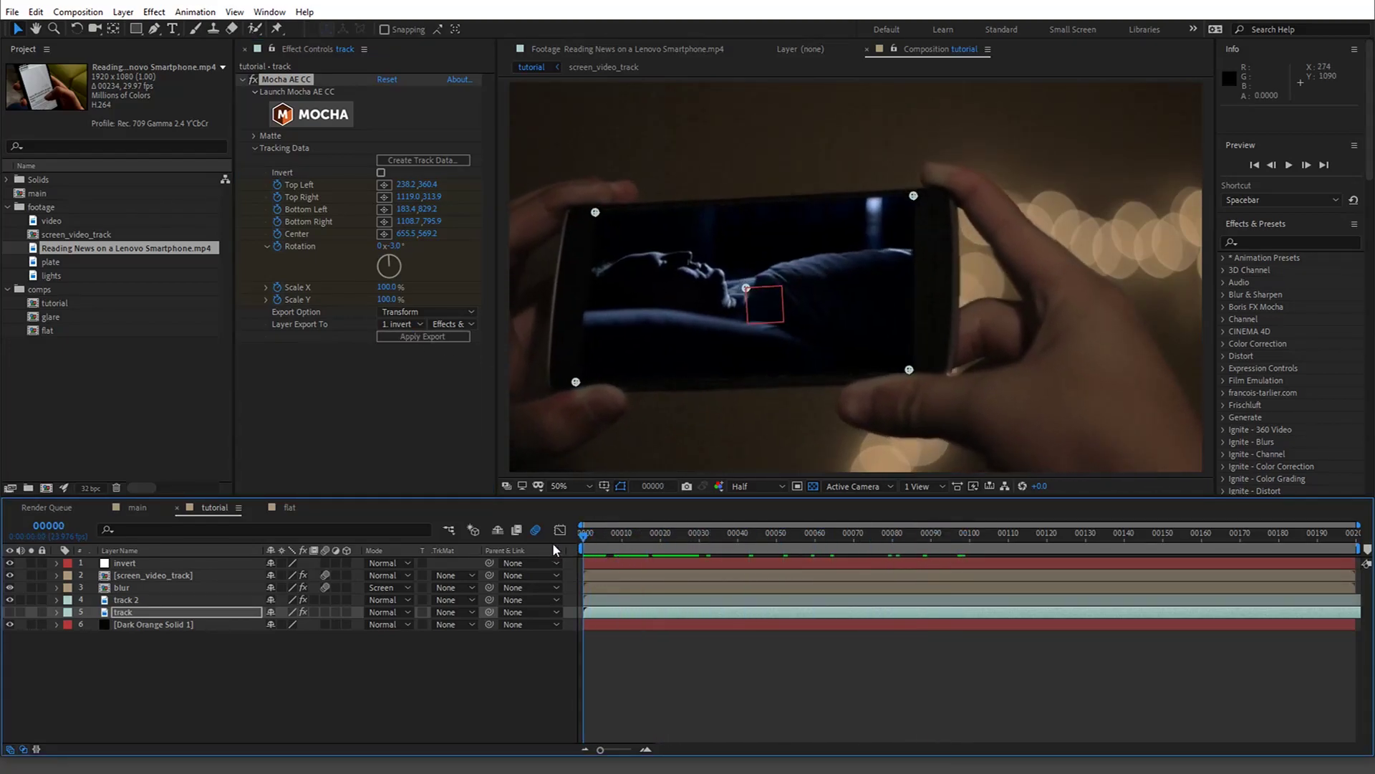
click(125, 564)
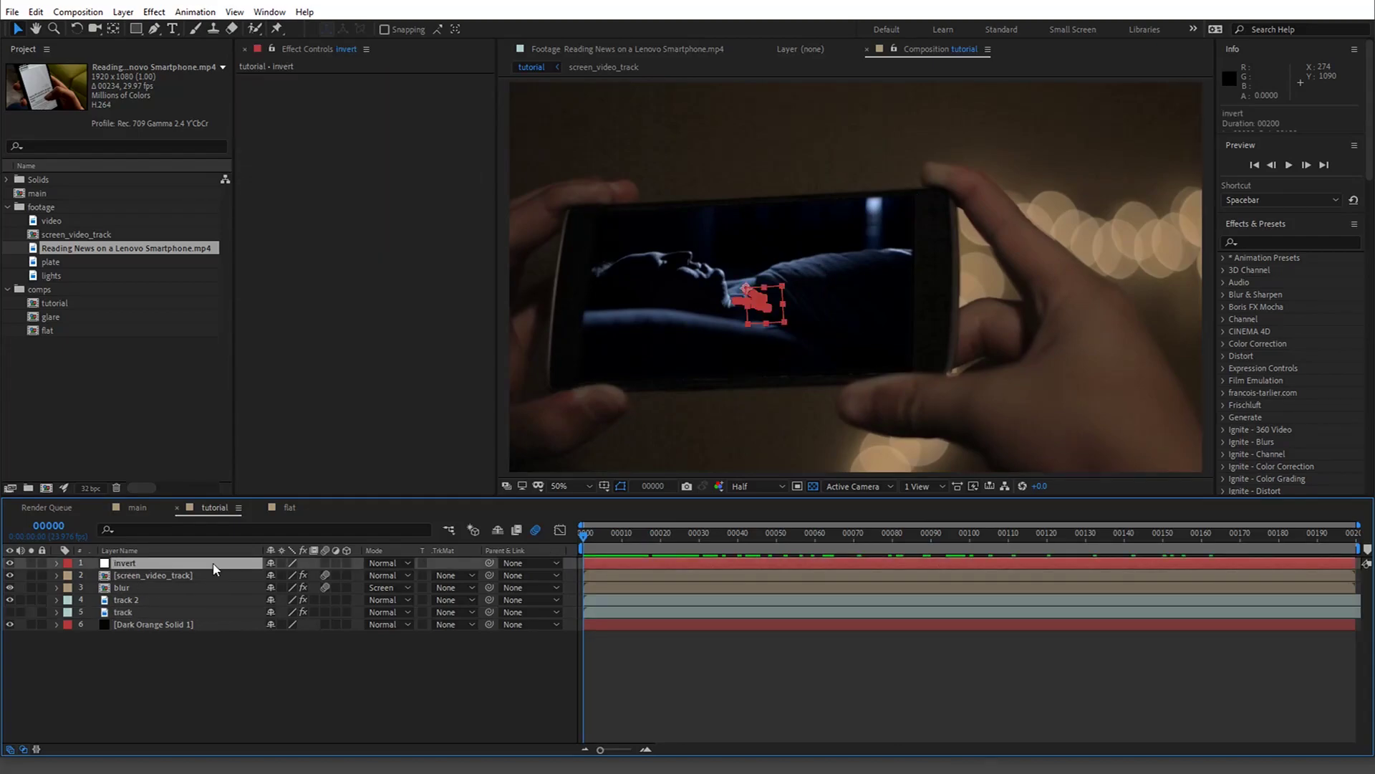
Add a value*-1 expression to the invert layer's Position.
key(u)
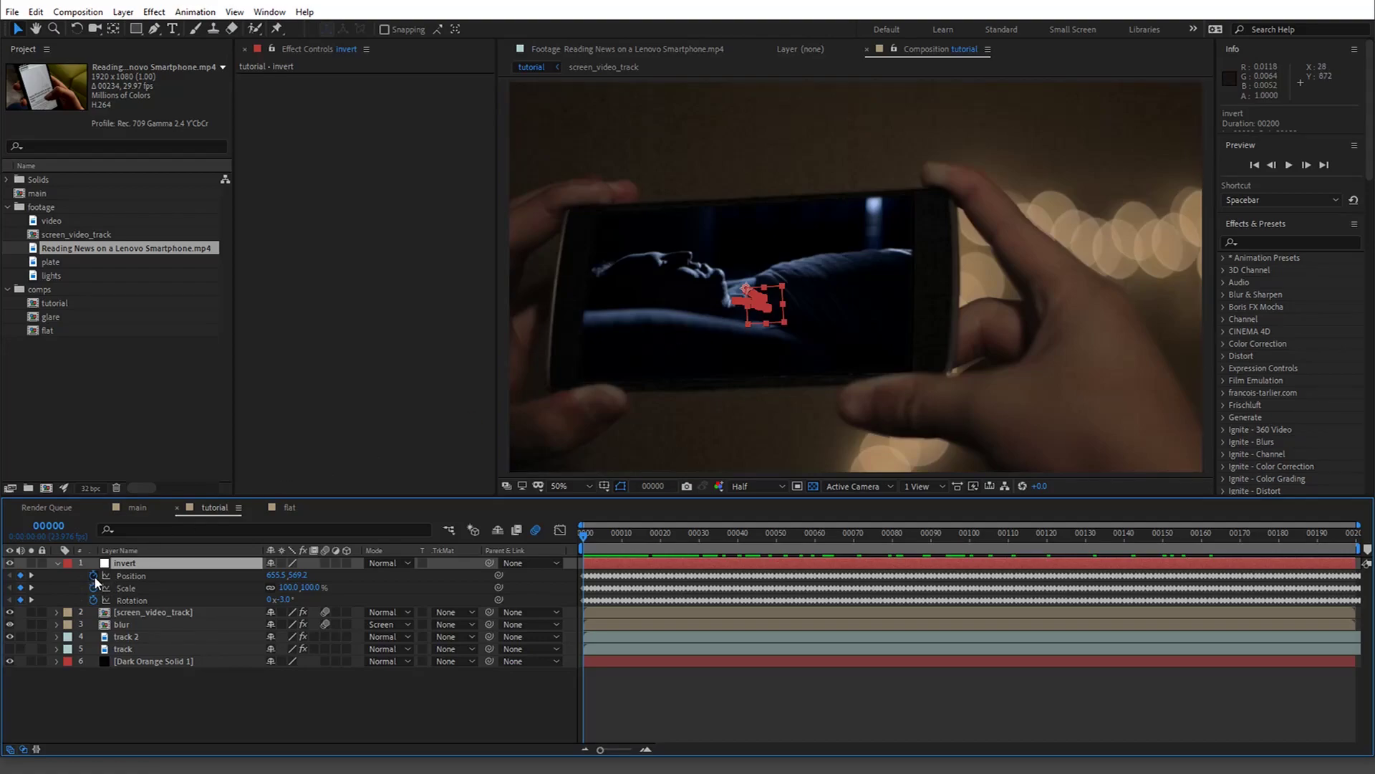
alt+click(93, 576)
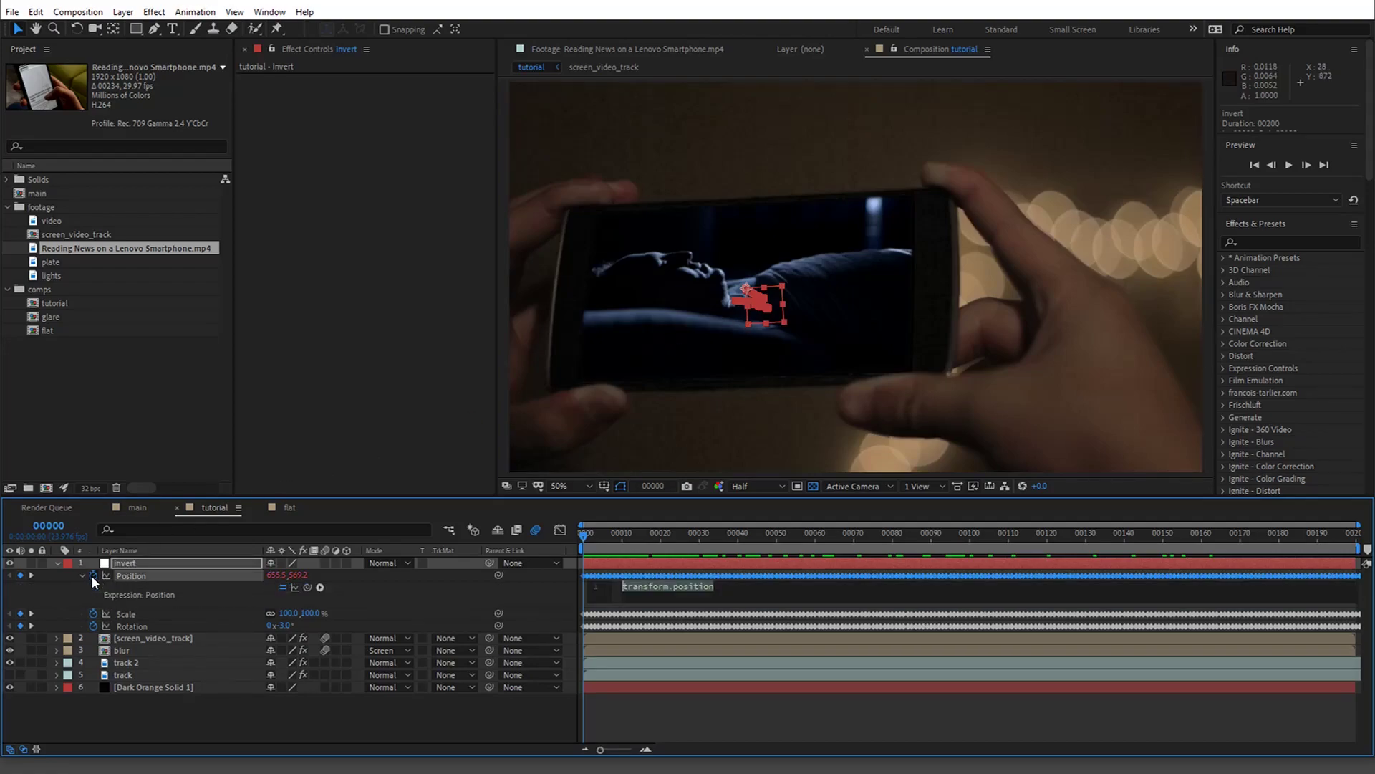
text(v)
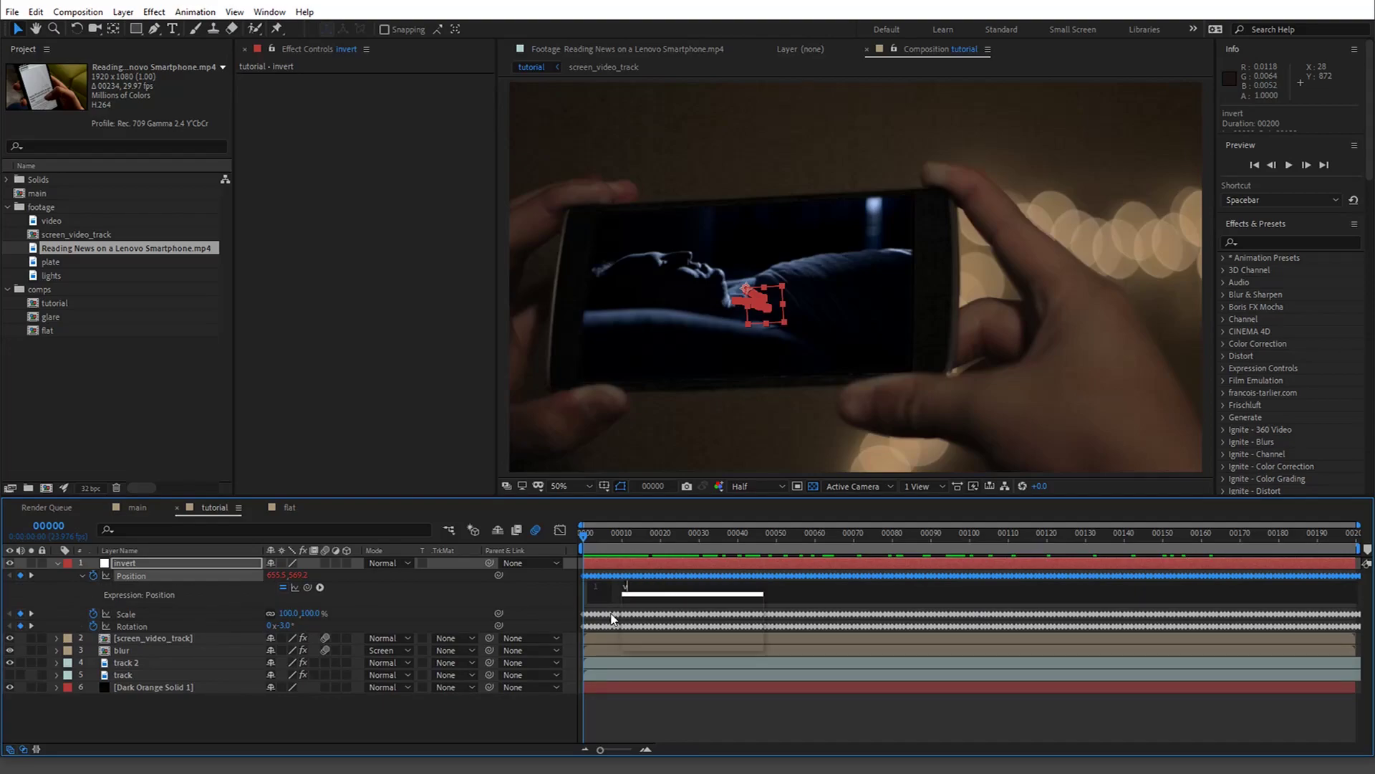
text(alue+)
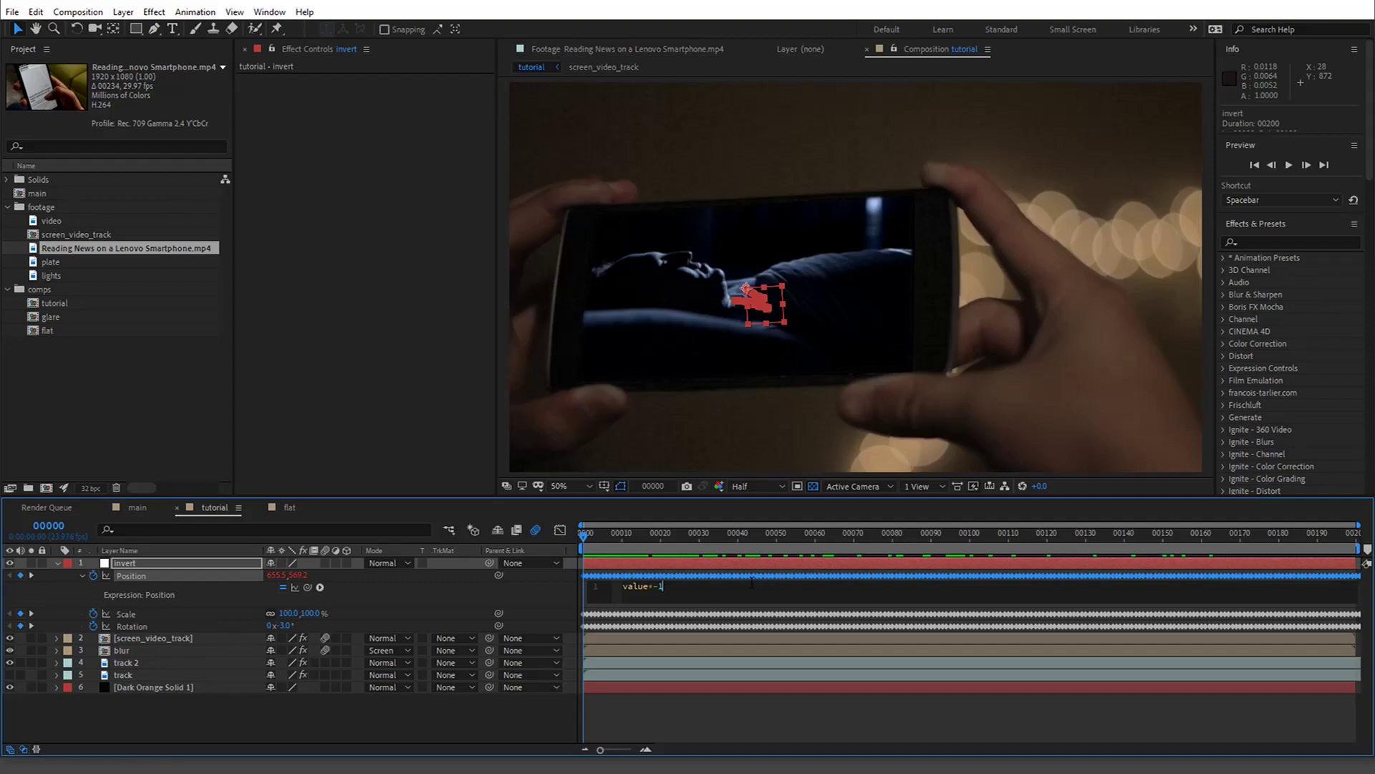
drag(713, 587, 615, 590)
key(ctrl+c)
click(429, 599)
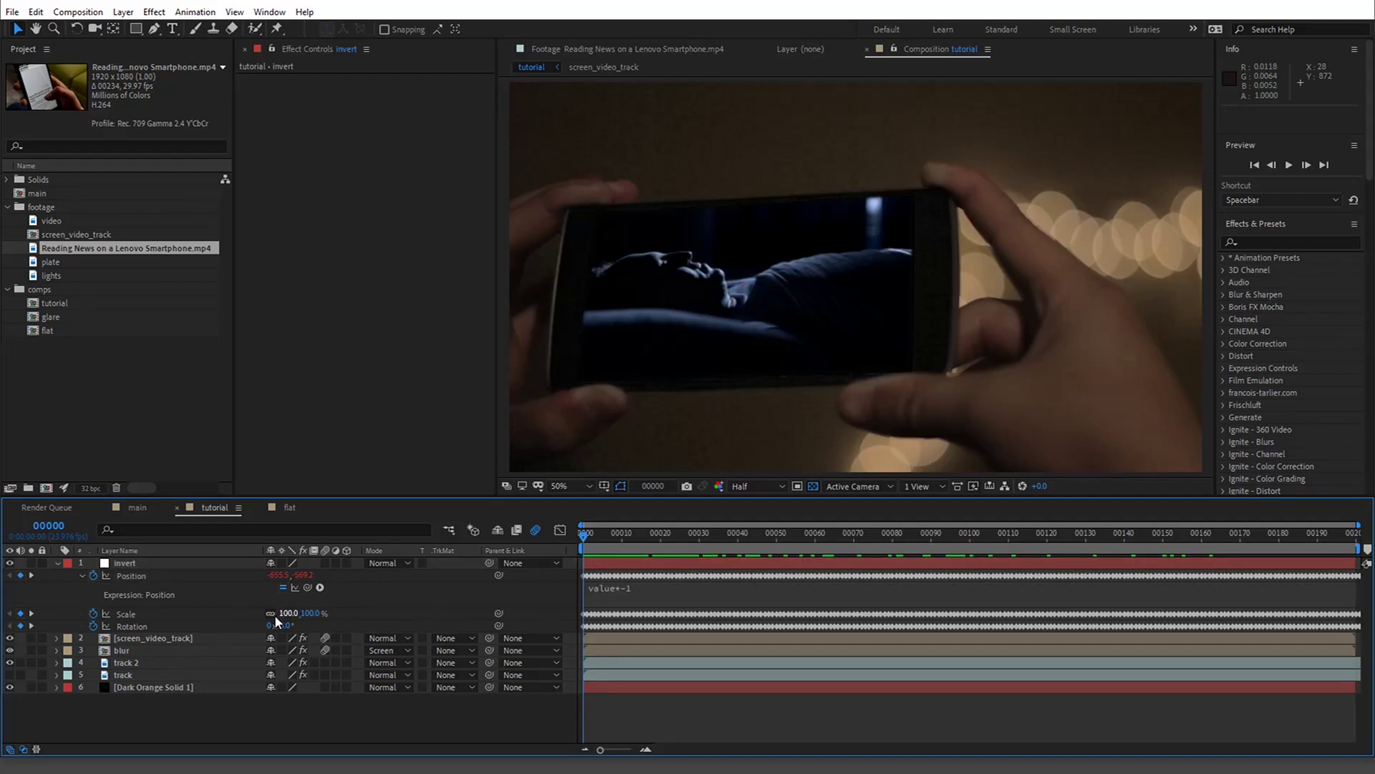
Give the invert layer's Rotation the same value*-1 expression and preview the inverted motion.
click(90, 626)
alt+click(91, 627)
key(ctrl+v)
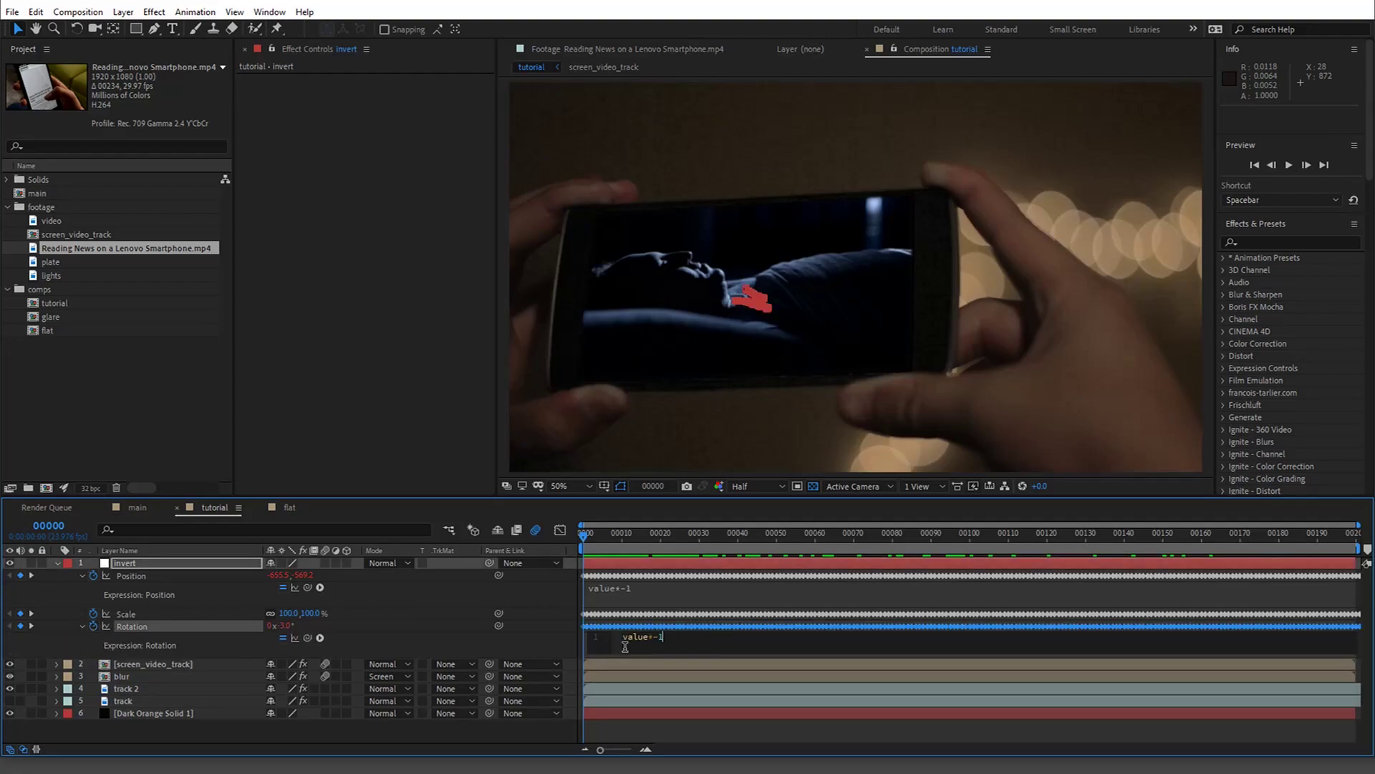
click(417, 598)
scroll(802, 372, down, 4)
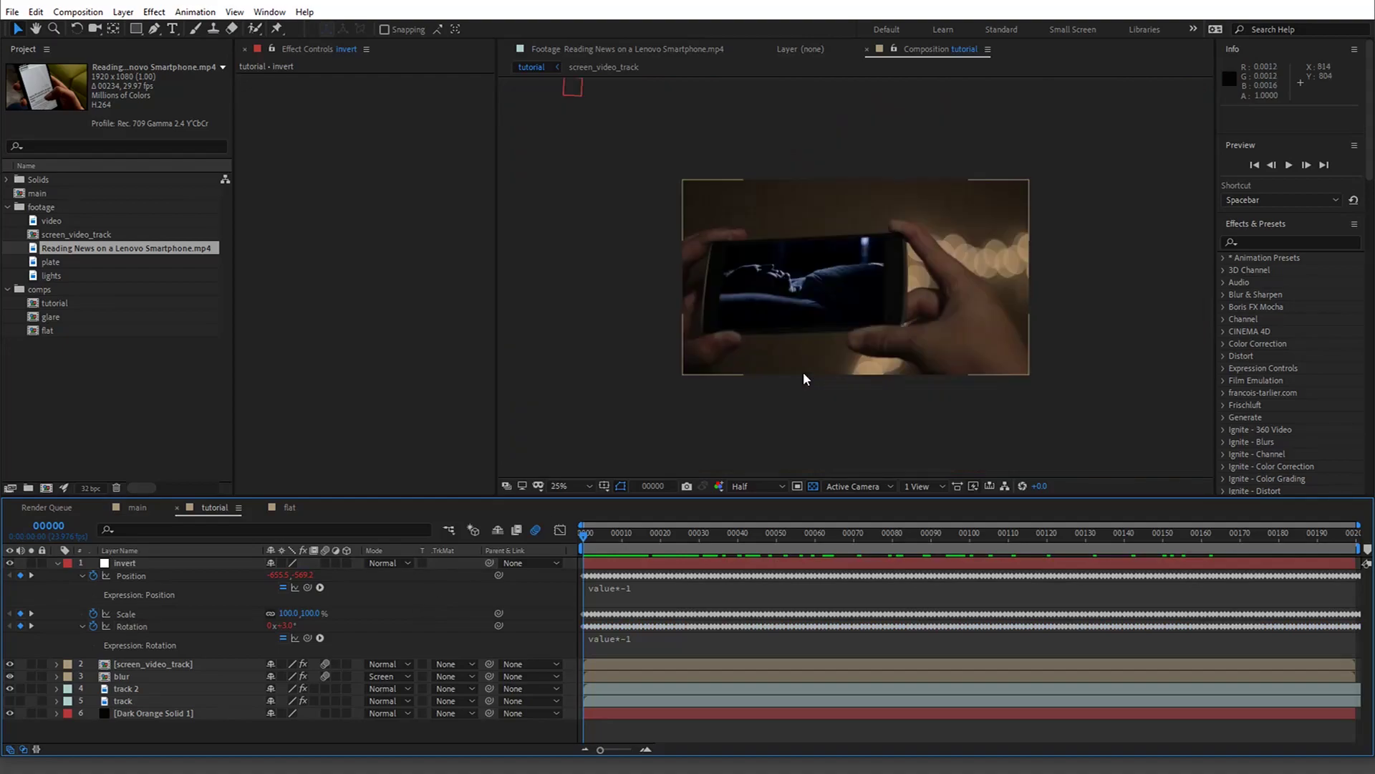
drag(588, 542, 634, 535)
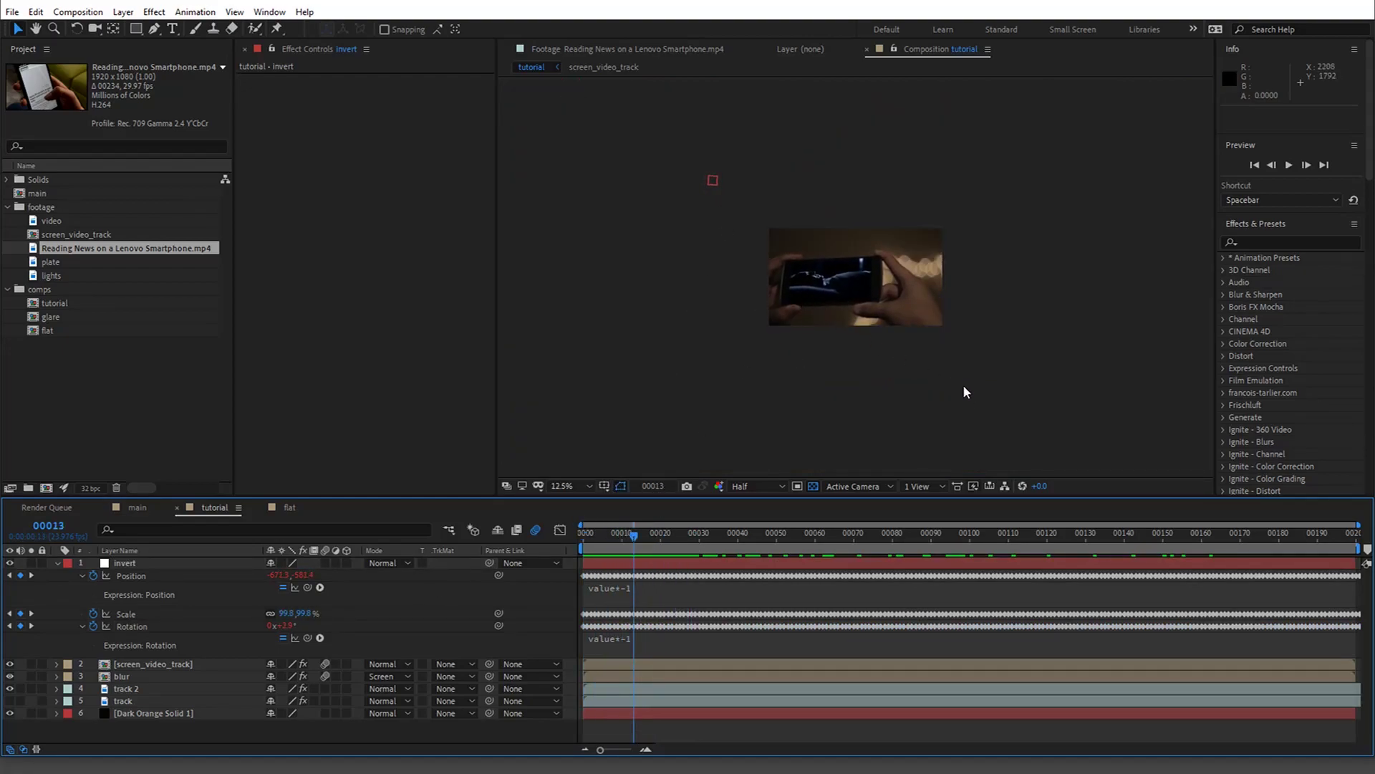
drag(673, 532, 1143, 531)
key(Home)
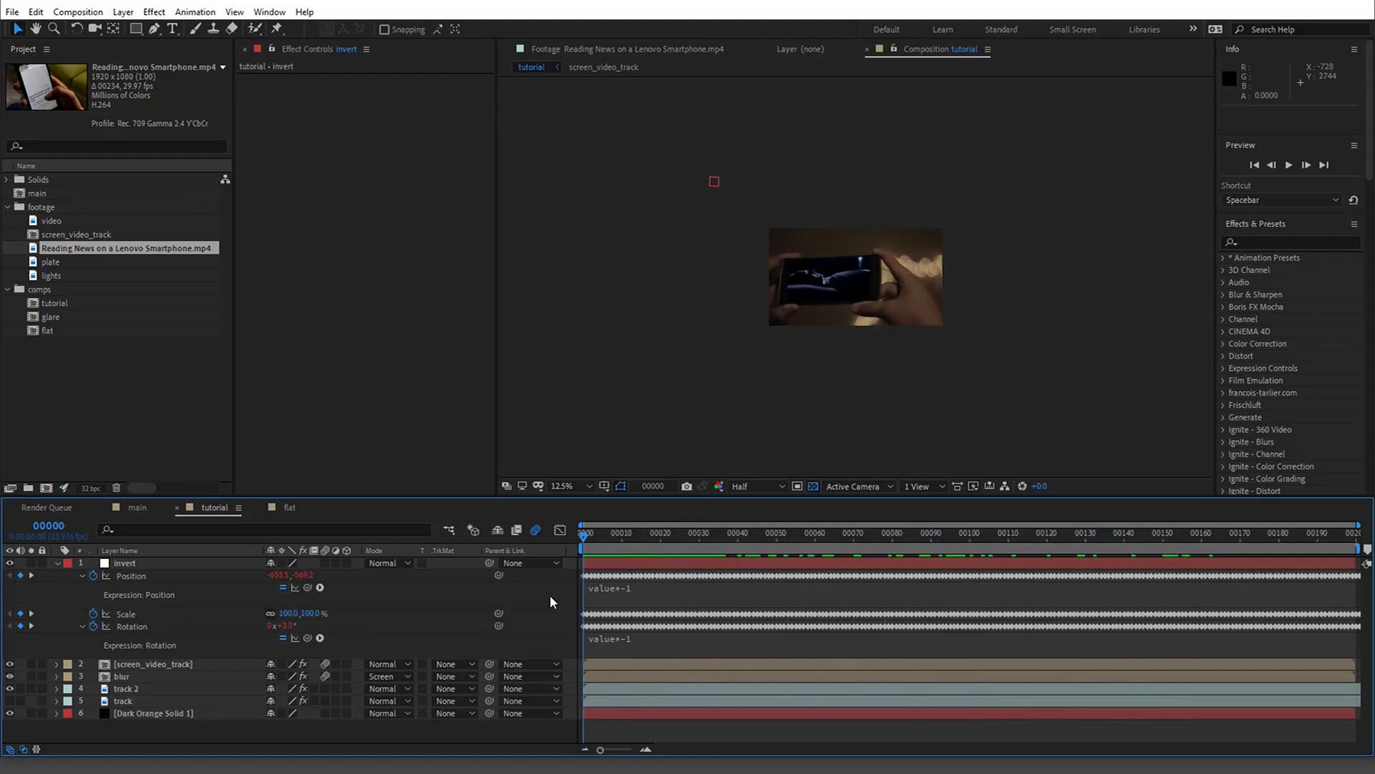
key(period)
key(period)
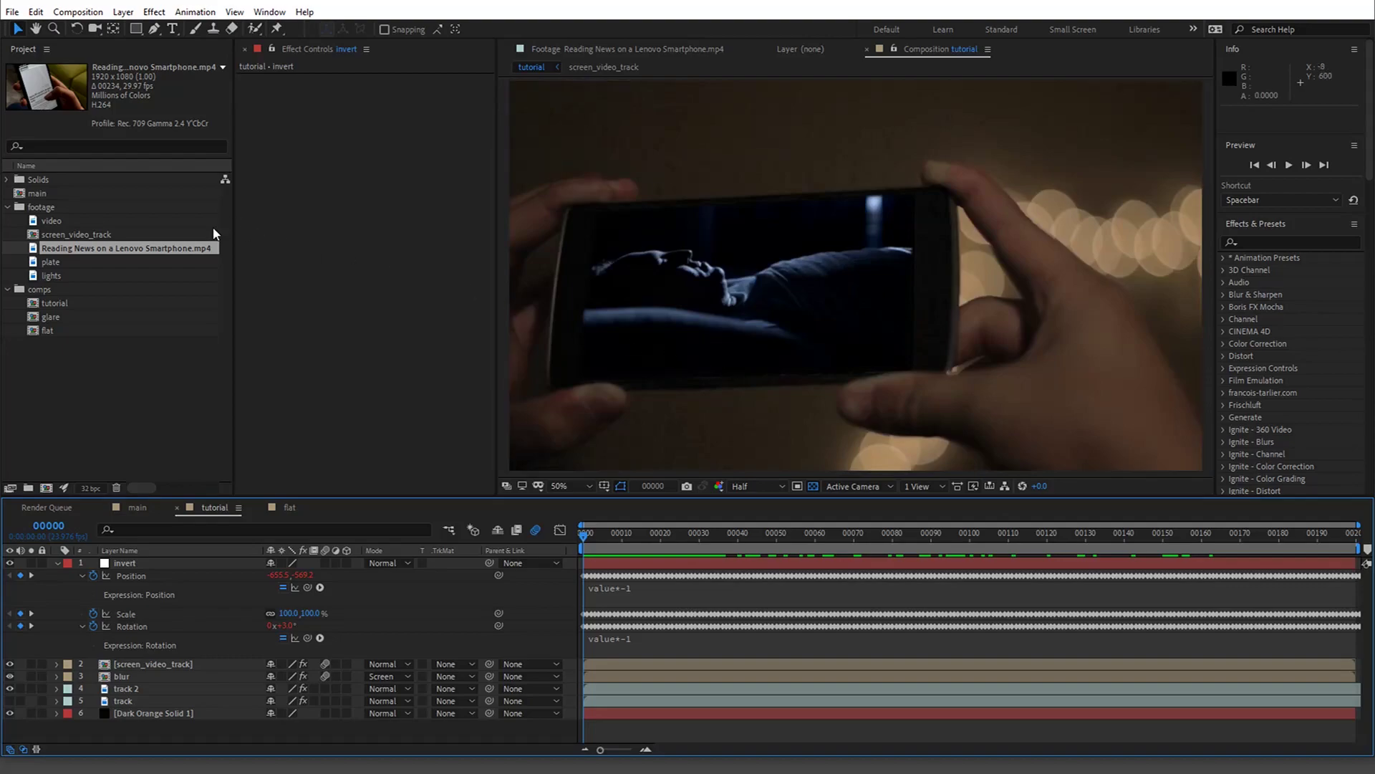
Add the lights footage as the top layer and time-stretch it to a new duration of 250.
drag(52, 275, 589, 549)
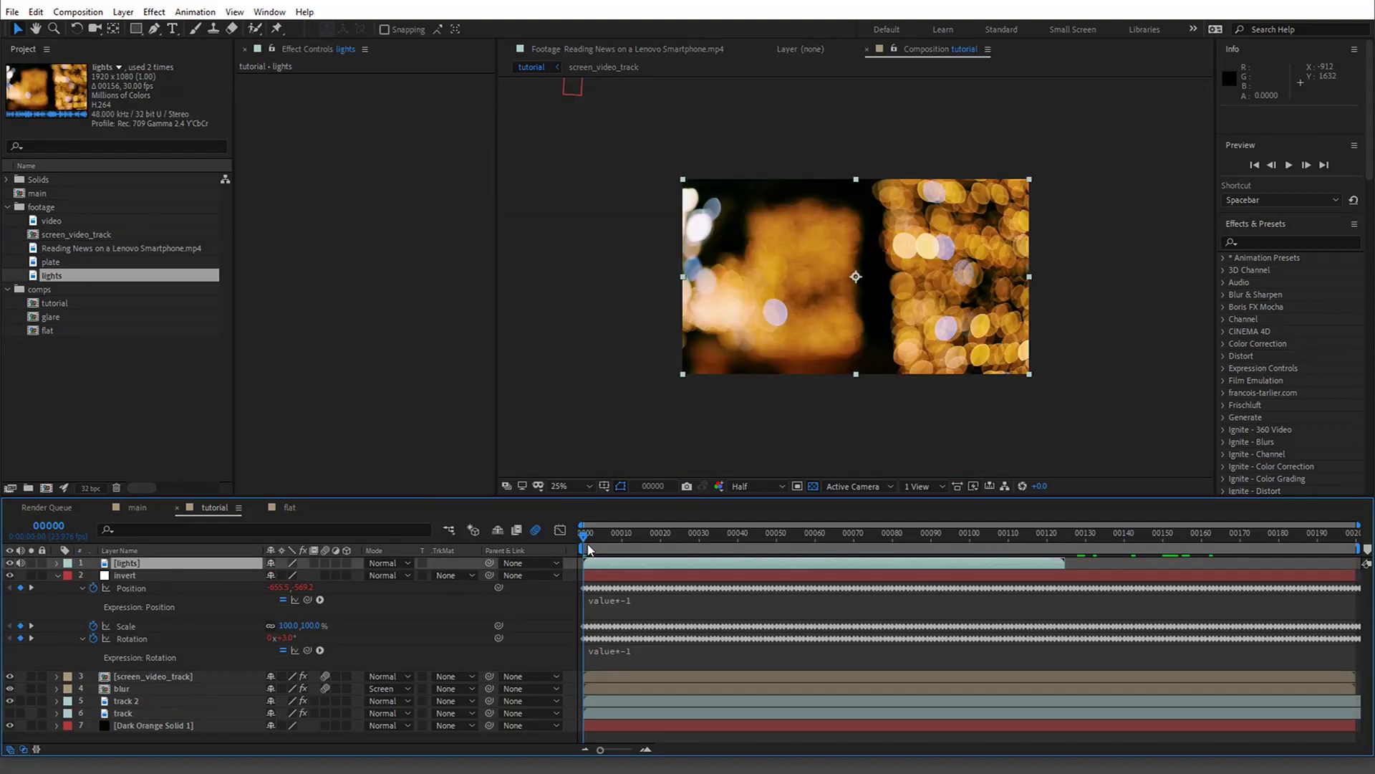
right_click(187, 563)
mouse_move(322, 246)
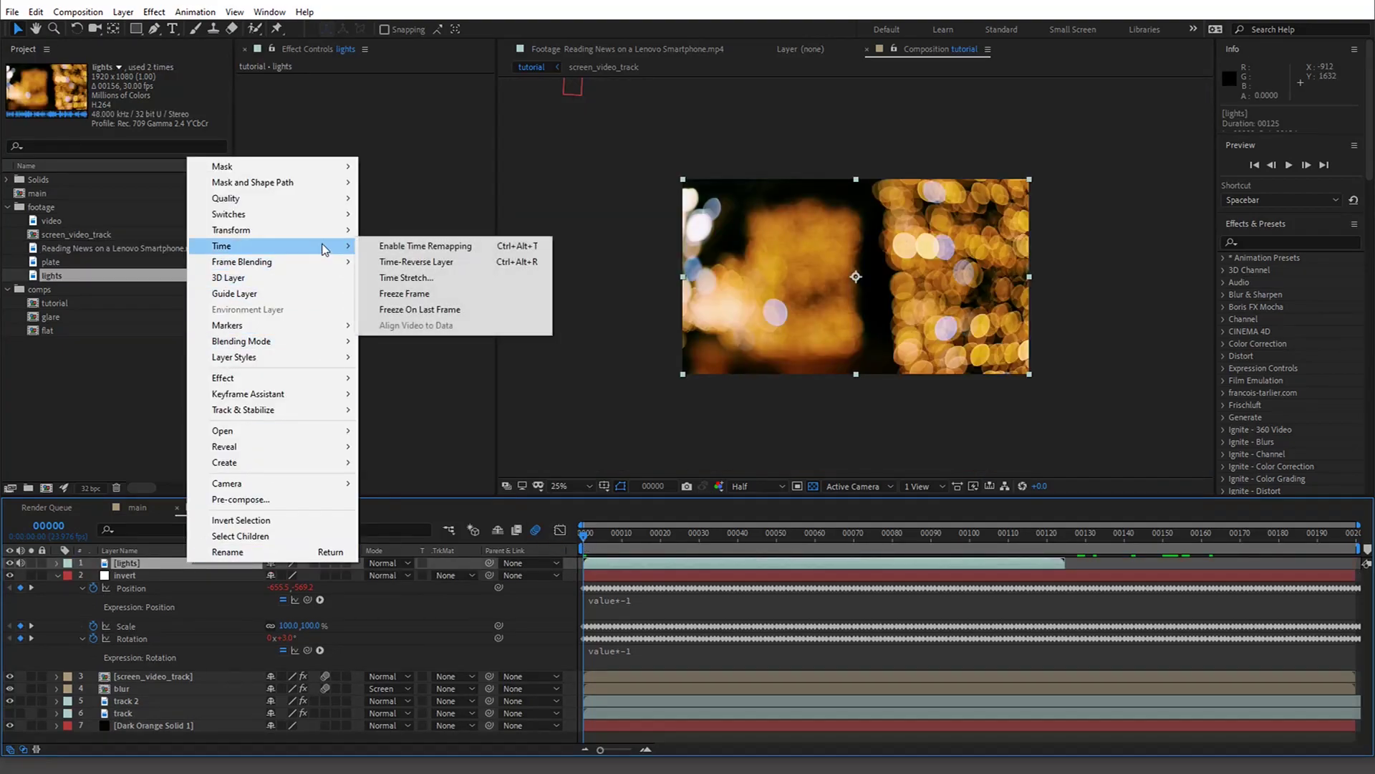
click(421, 278)
key(Tab)
text(250)
key(Return)
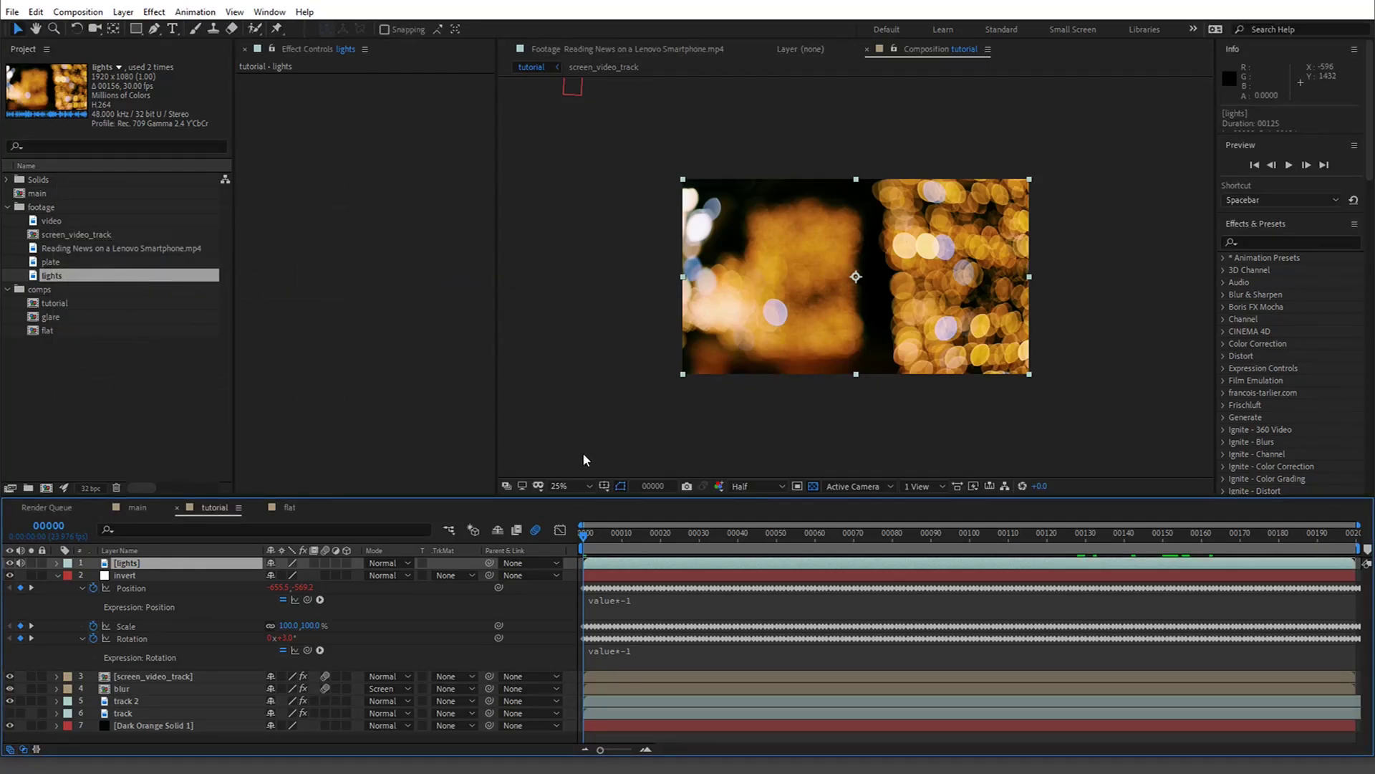
drag(608, 549, 1163, 533)
drag(980, 534, 656, 530)
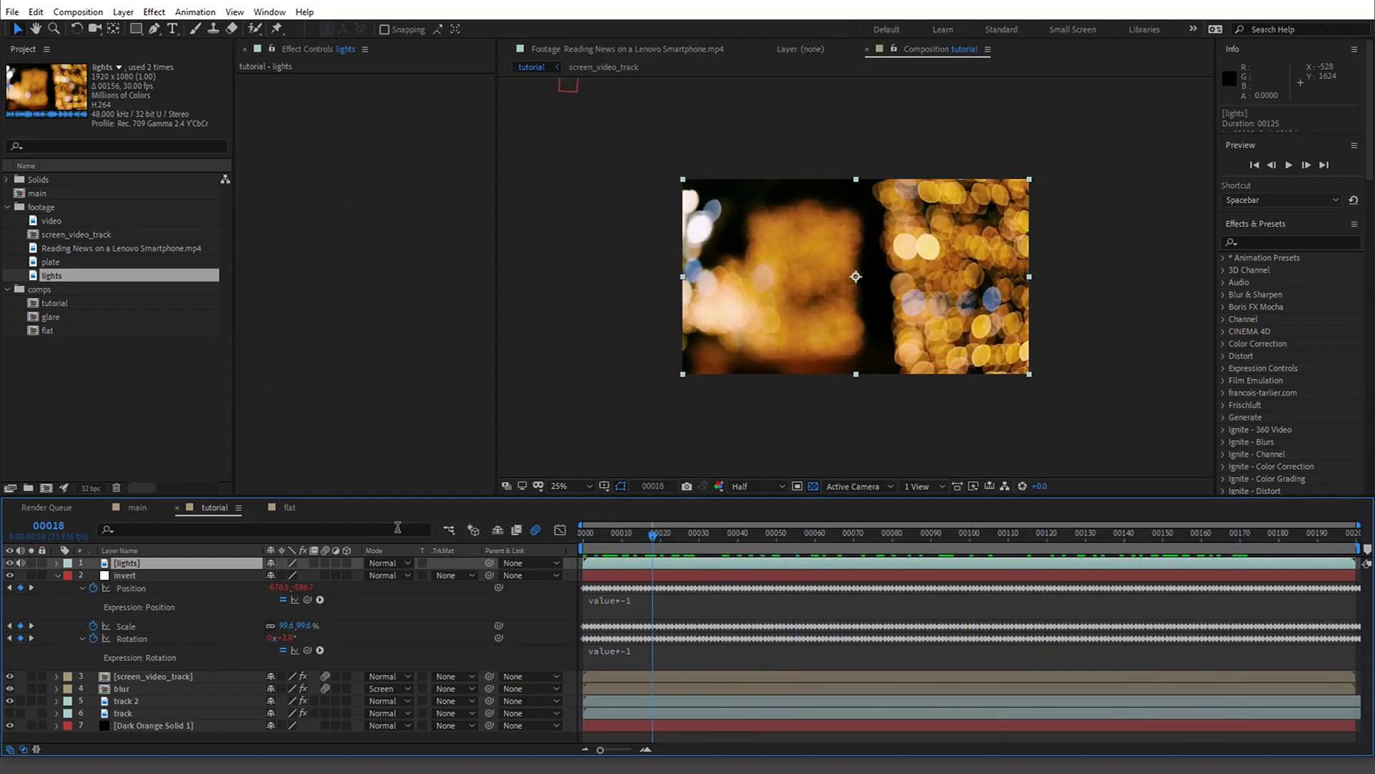
Set the lights layer's Scale to -100, 100% to mirror it horizontally.
key(s)
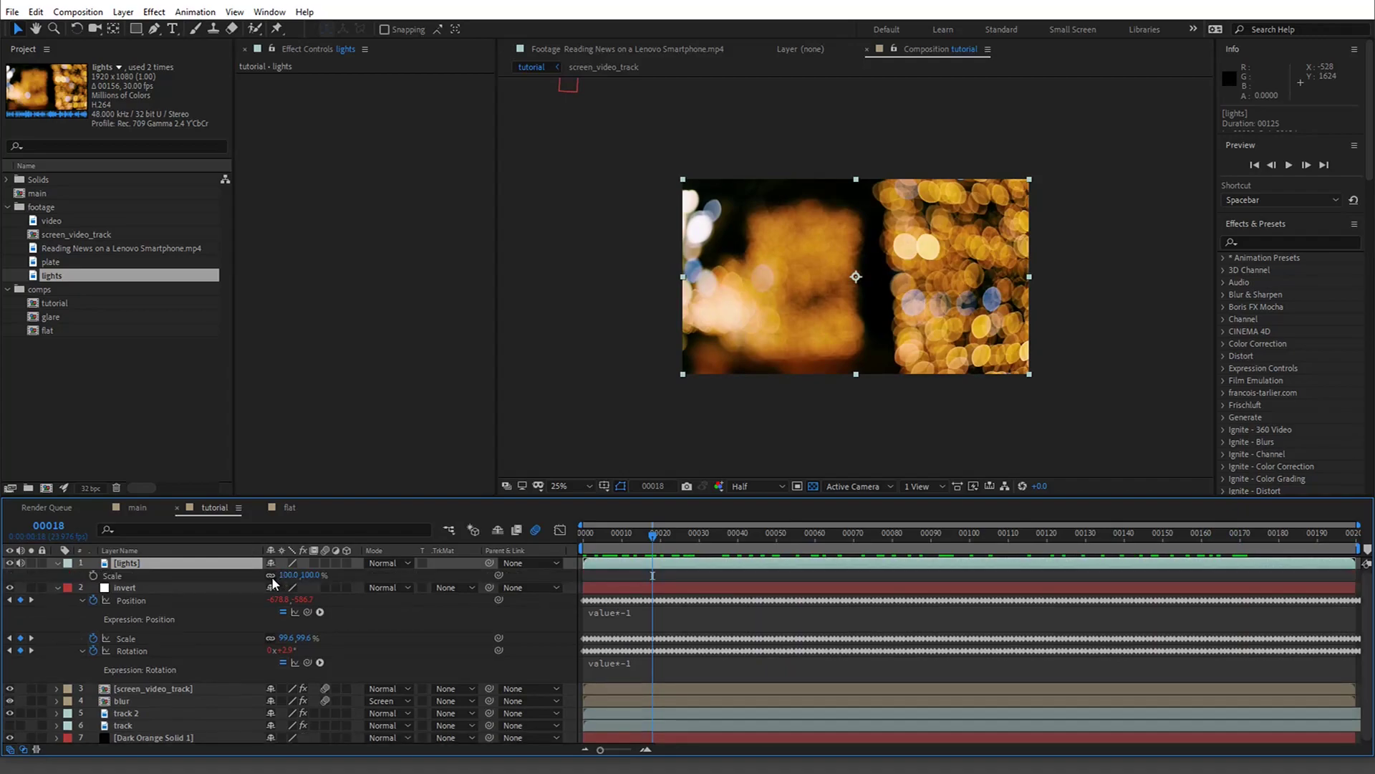
click(288, 576)
text(-100)
key(Return)
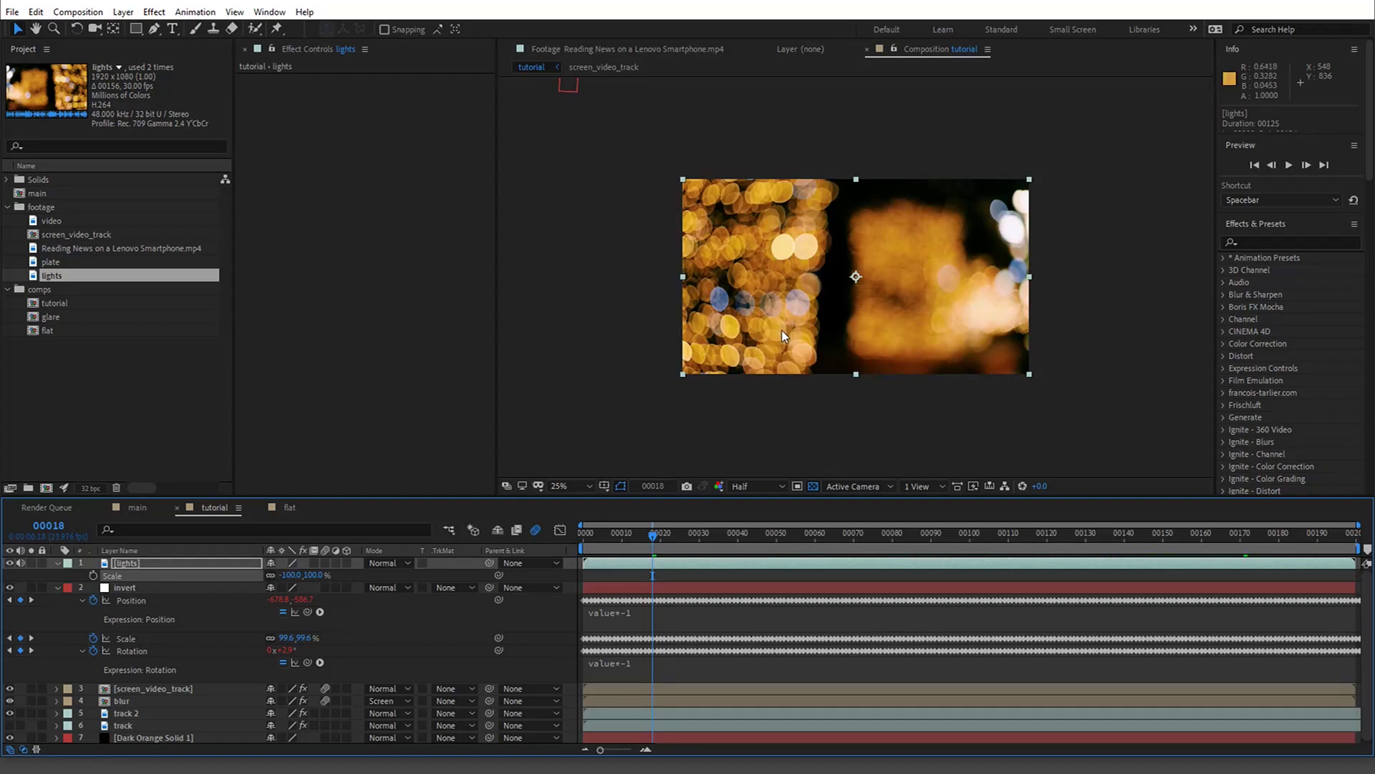
Apply the Color Matcher effect to the lights layer.
click(10, 563)
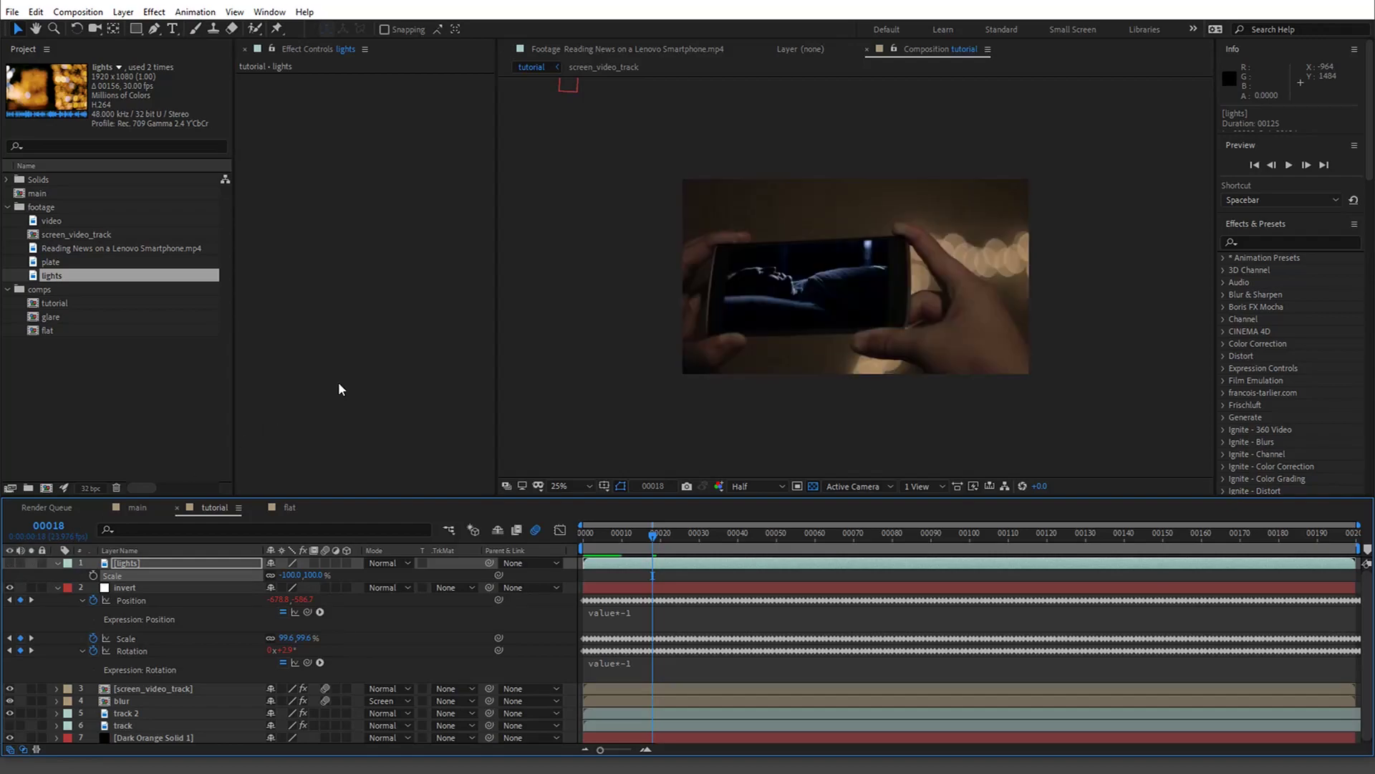
click(339, 385)
key(ctrl+space)
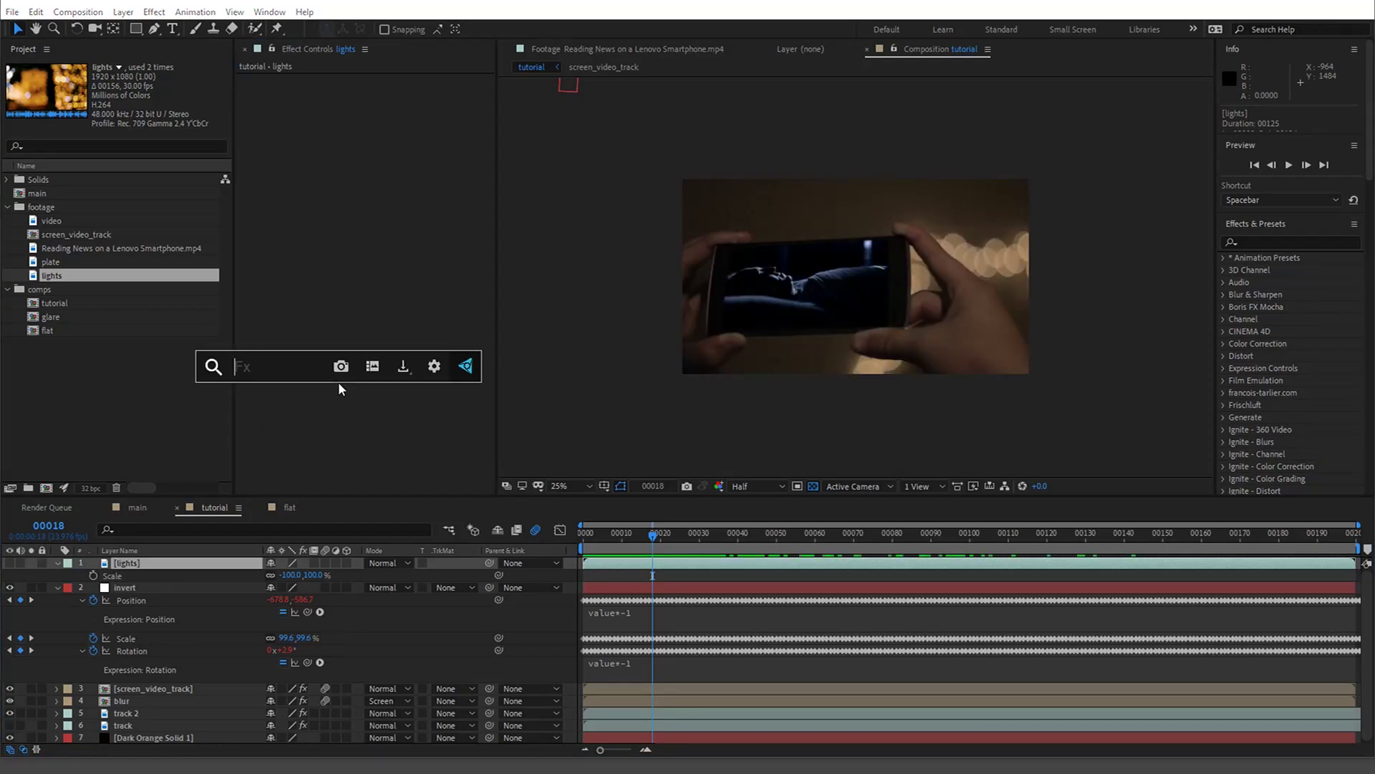
text(color)
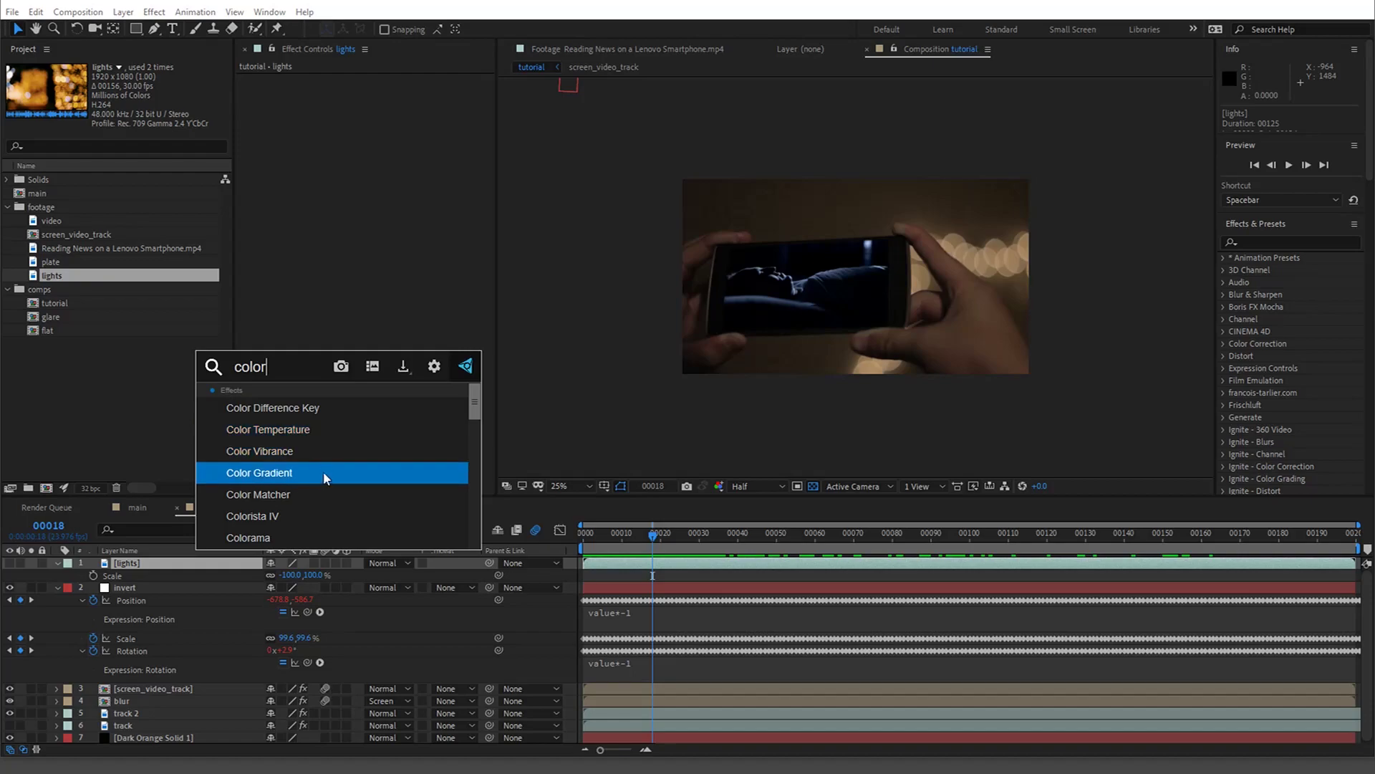
click(319, 493)
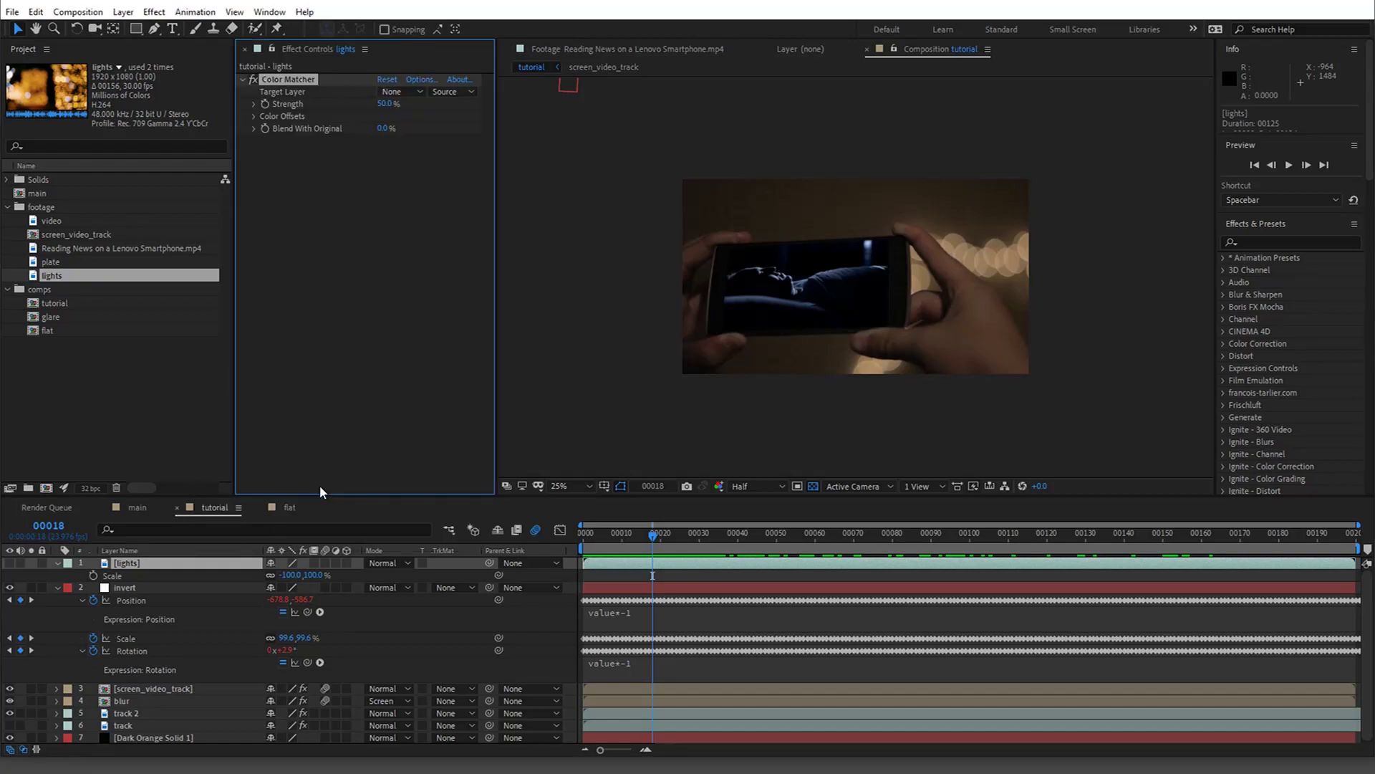
click(10, 562)
Target Color Matcher at the track layer with 21% strength and set lights to Screen blending.
click(399, 93)
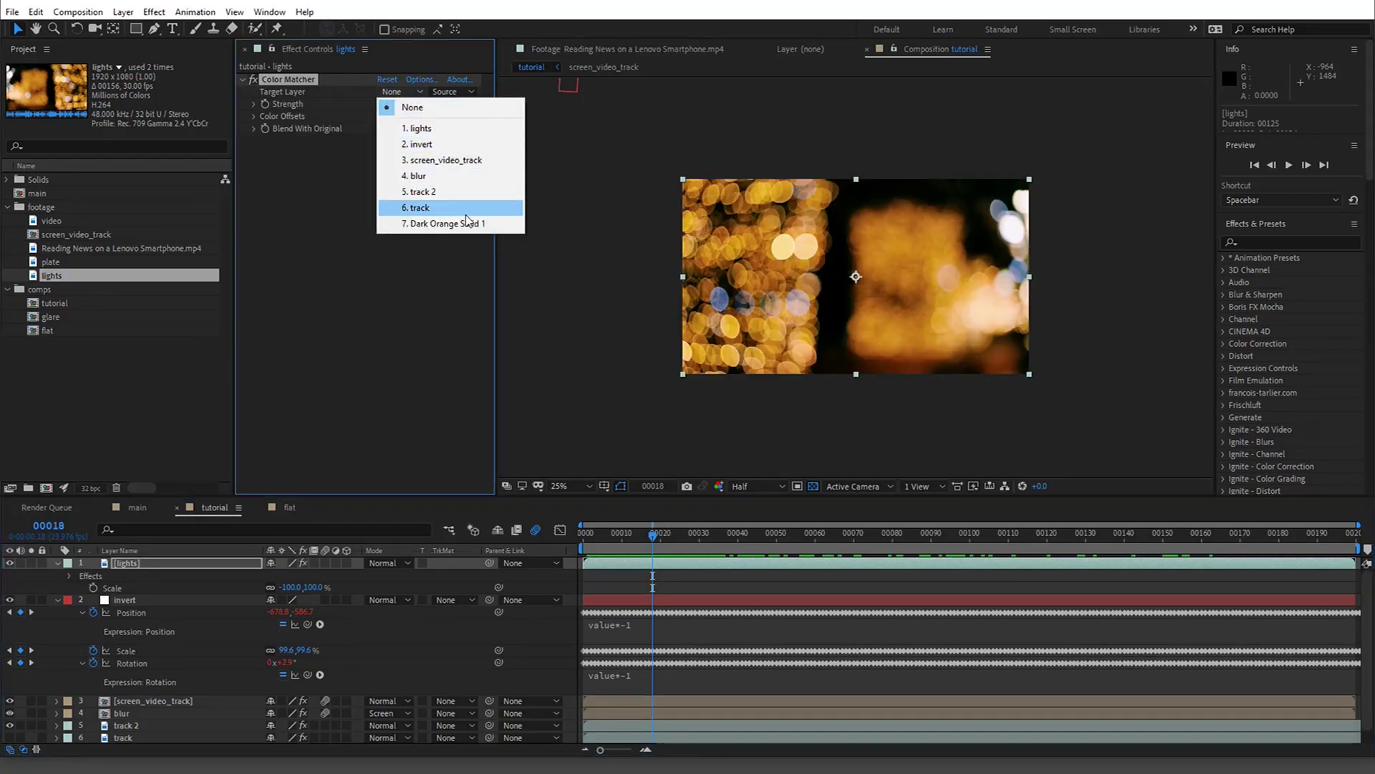
click(458, 207)
drag(387, 103, 774, 143)
click(379, 563)
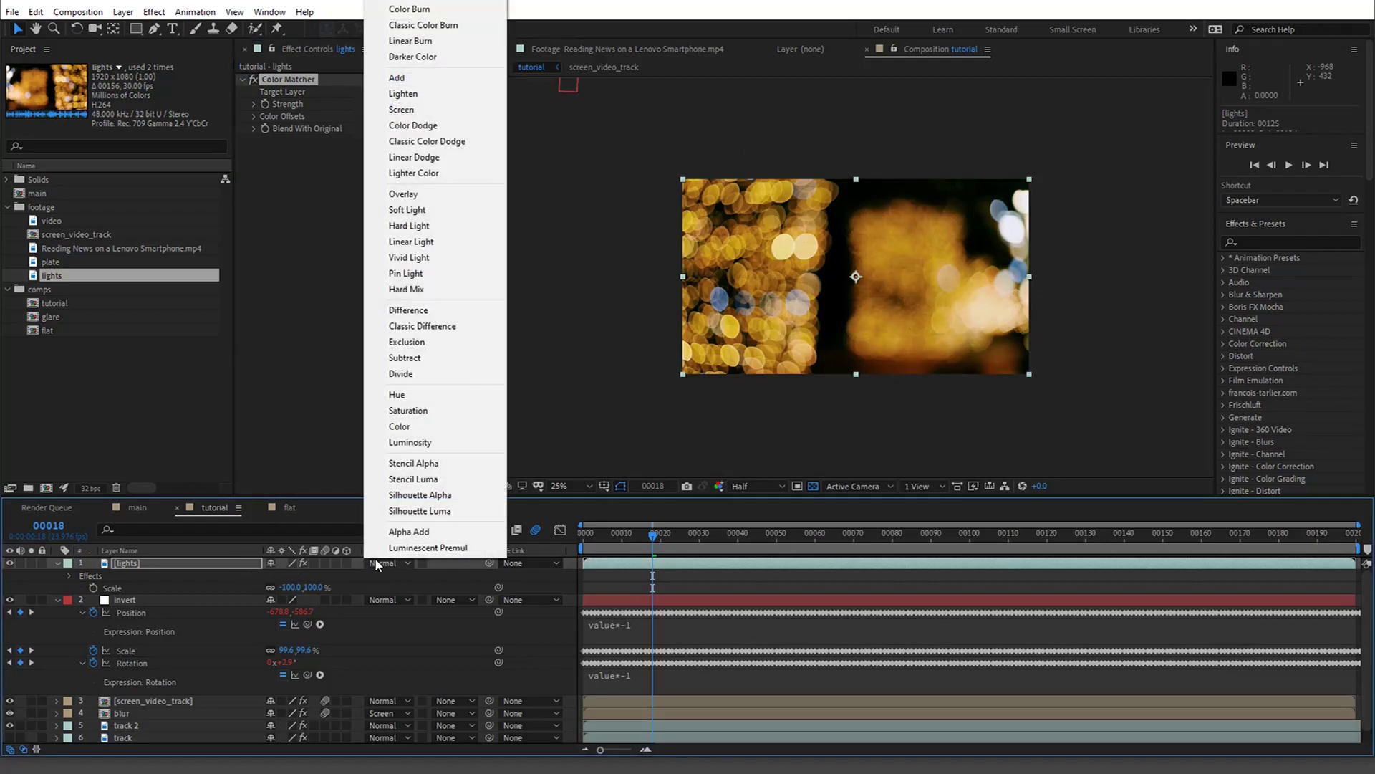
click(436, 115)
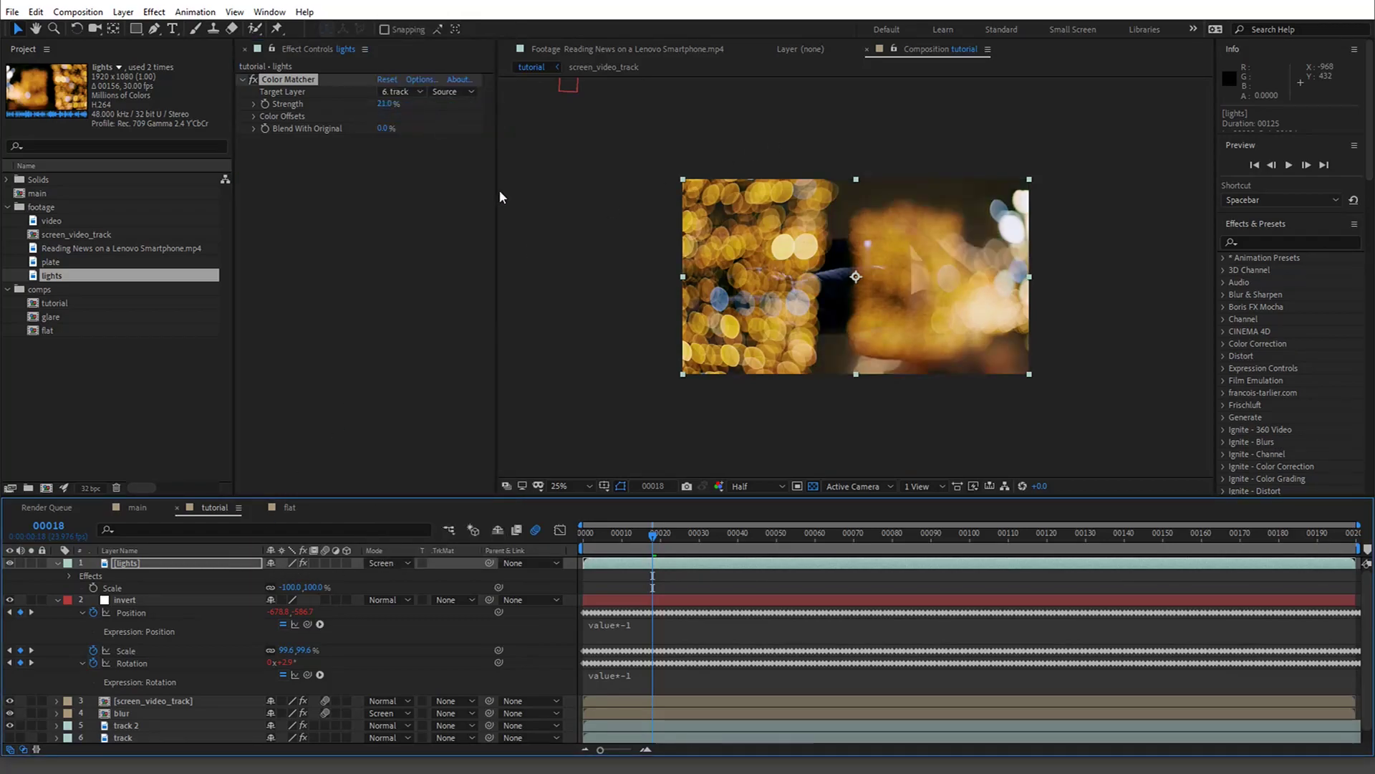
Scale the lights layer to -87.3, 87.3% and nudge it slightly left and down over the phone.
key(s)
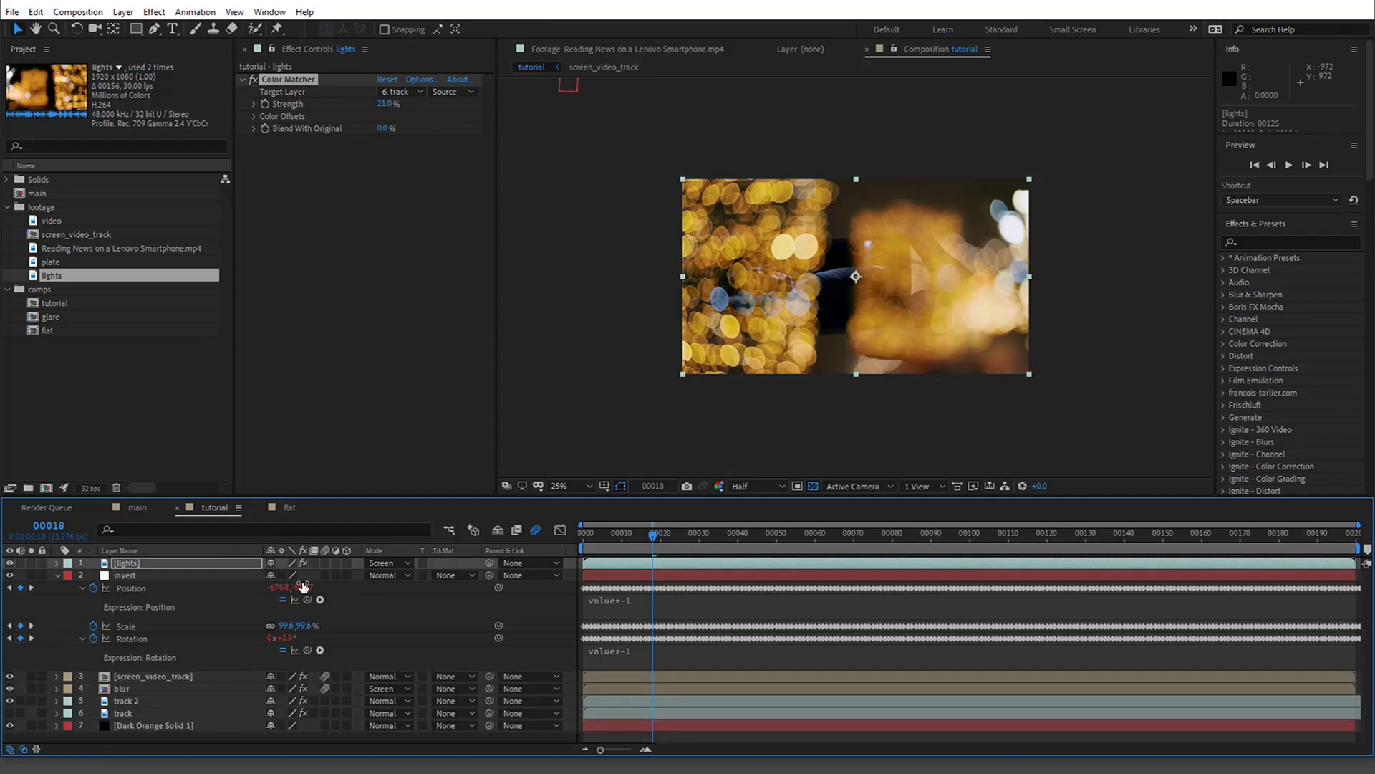
drag(315, 576, 307, 577)
drag(779, 339, 778, 344)
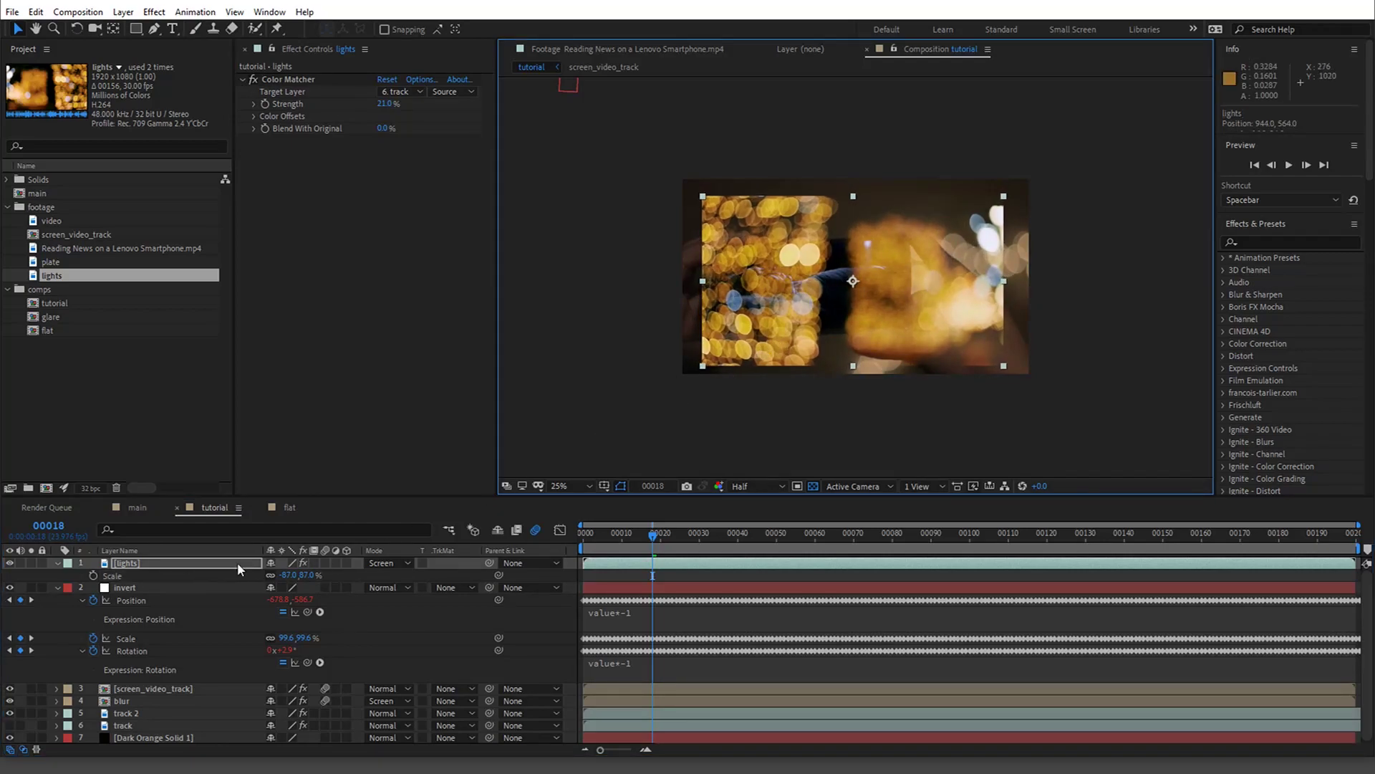
Parent the lights layer to the invert layer and scrub from the first frame to check its motion.
click(488, 562)
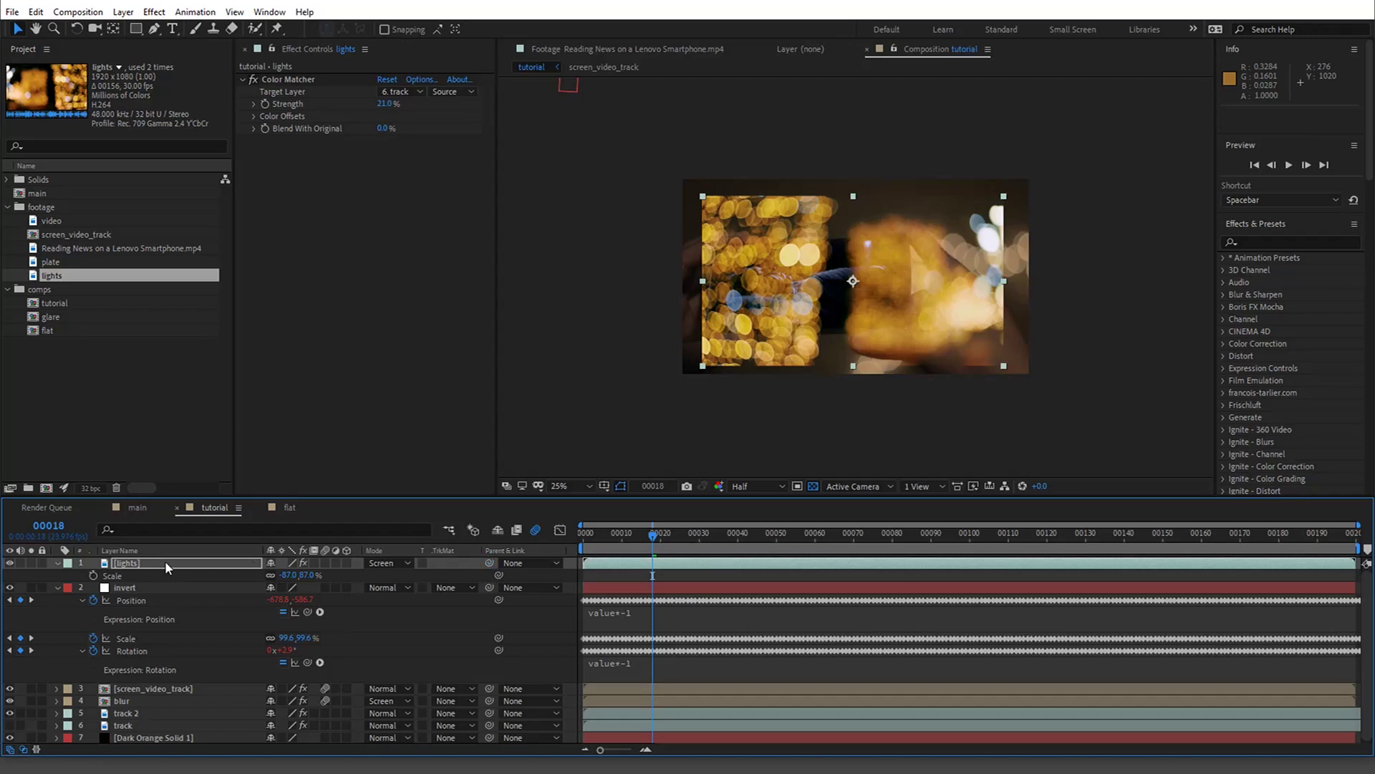
drag(488, 563, 149, 587)
click(599, 542)
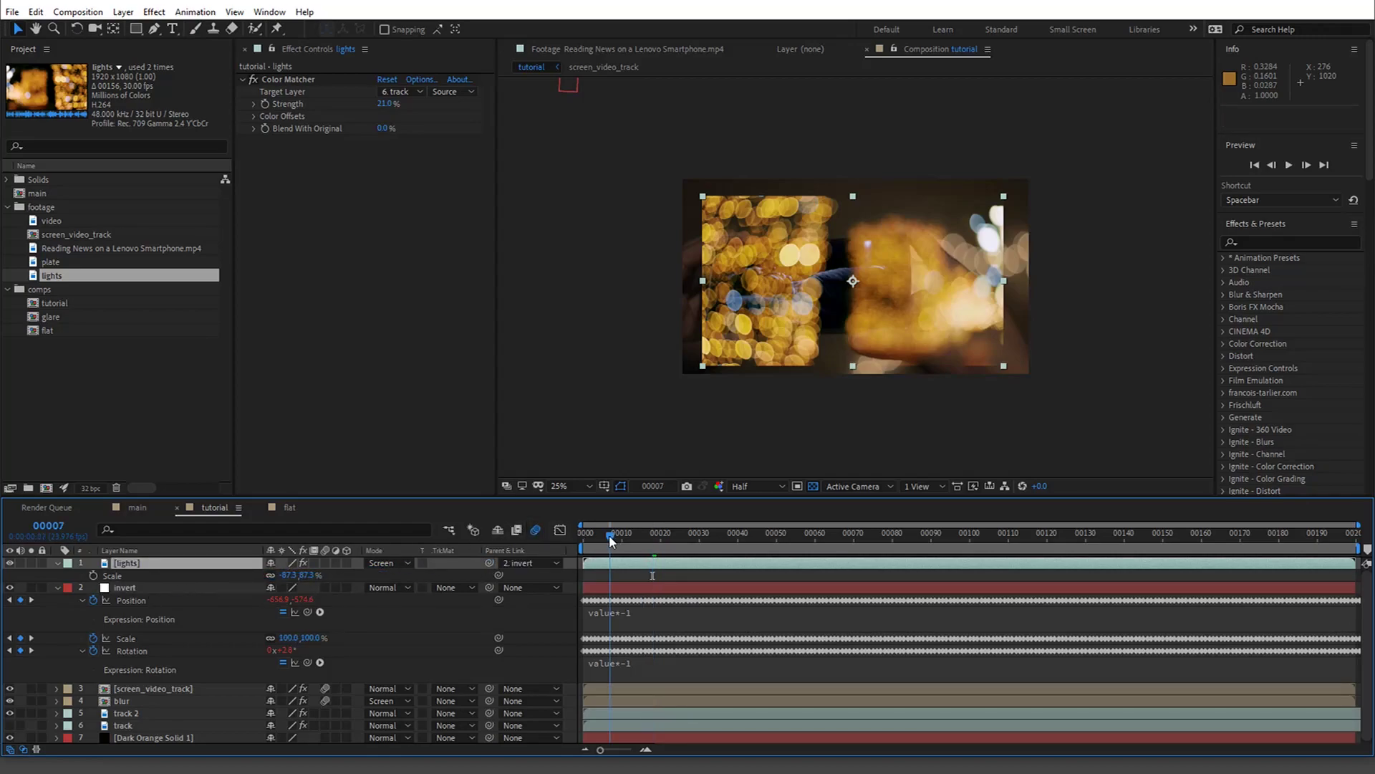
drag(599, 542, 584, 543)
click(824, 349)
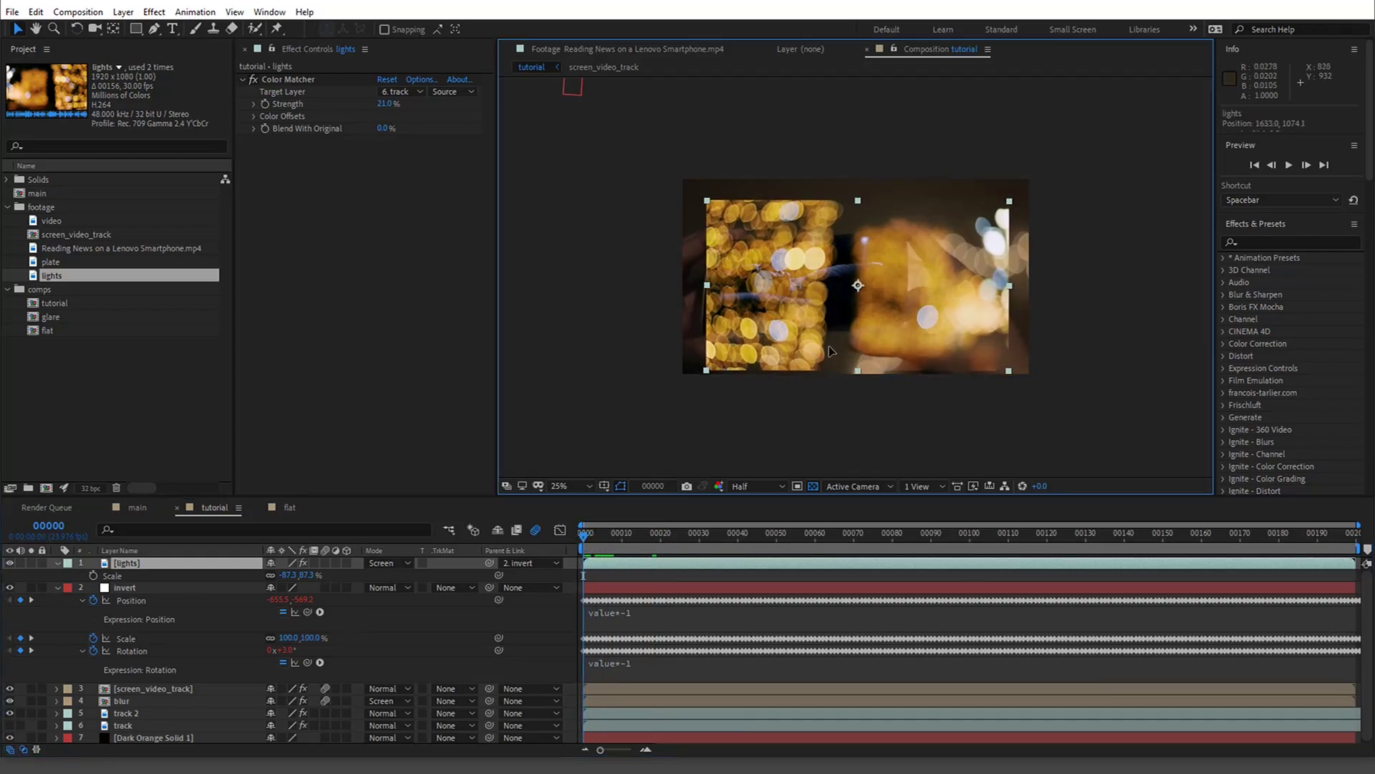
drag(662, 530, 1211, 571)
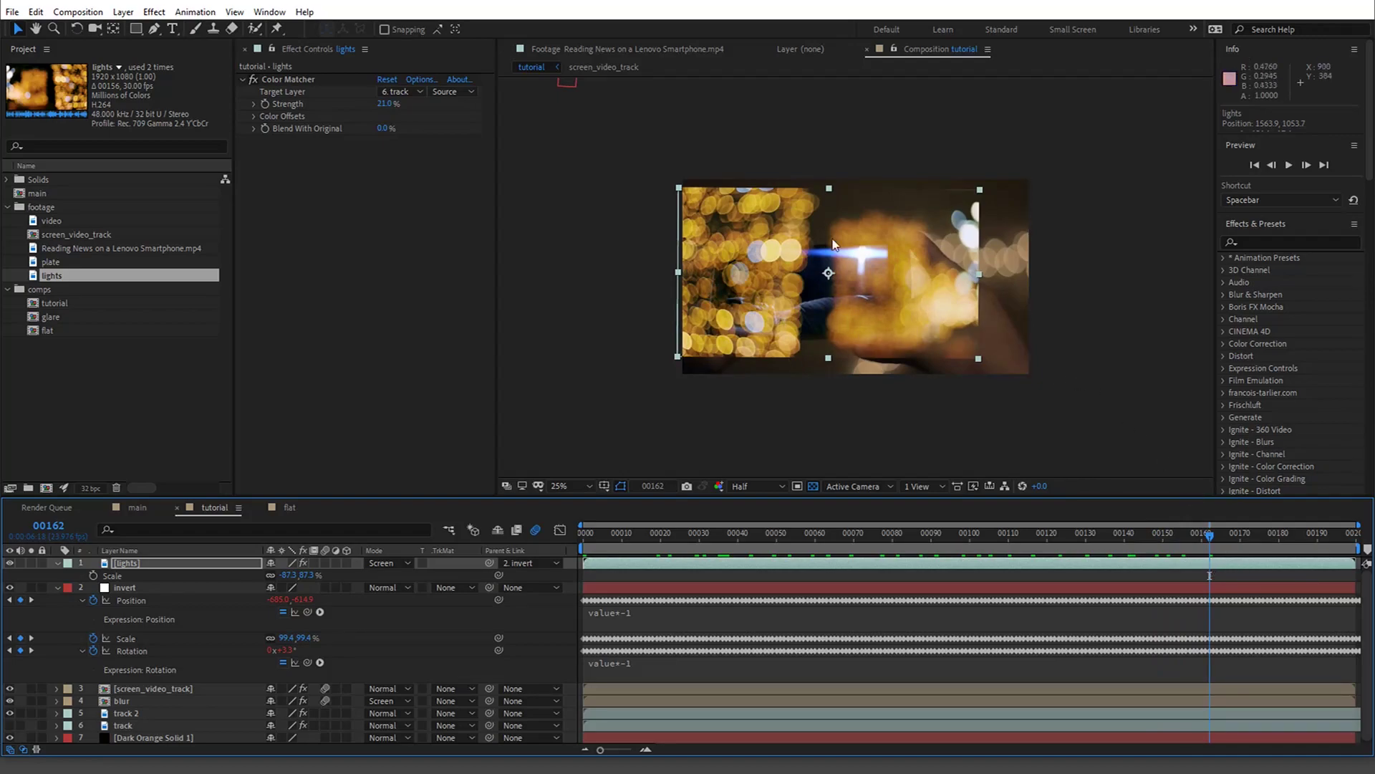
Duplicate the screen_video_track layer and move the copy above the lights layer.
click(145, 690)
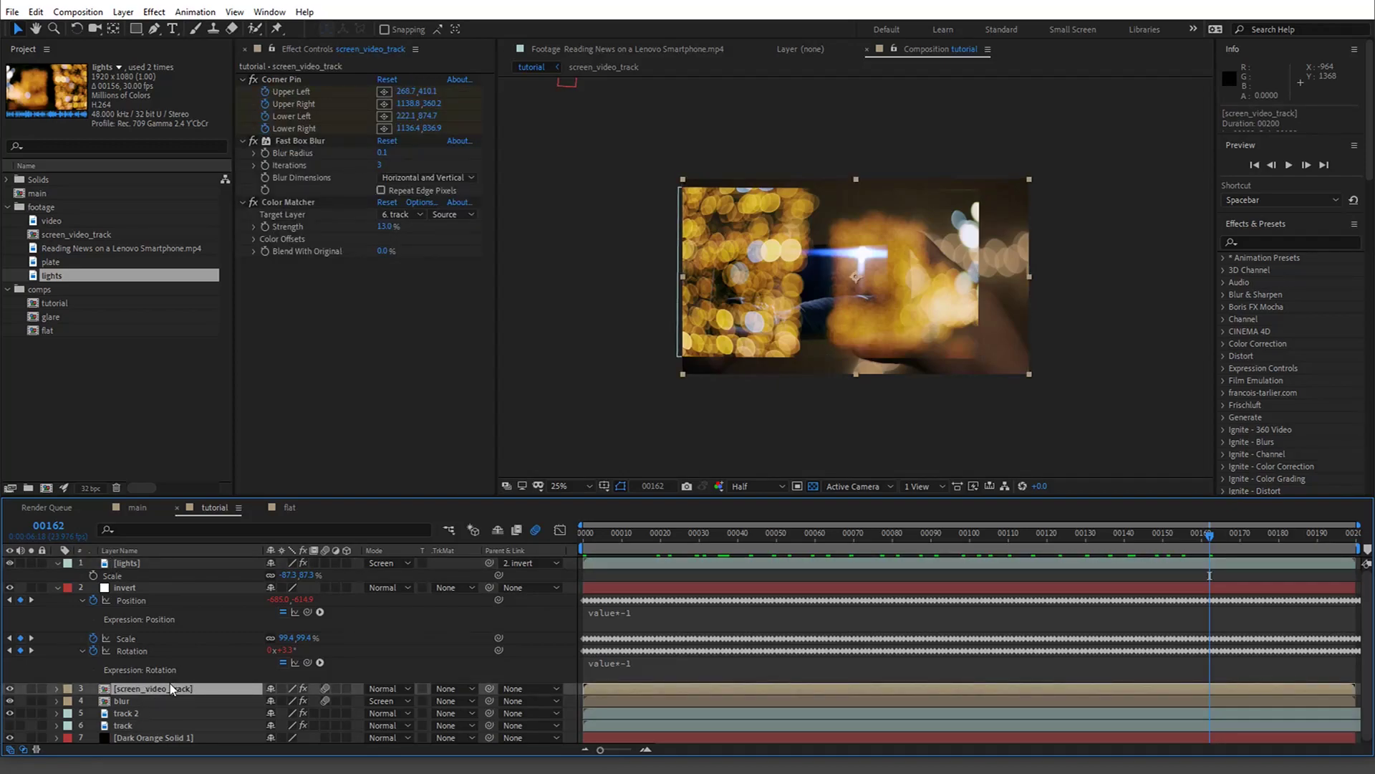
key(ctrl+d)
drag(147, 692, 156, 559)
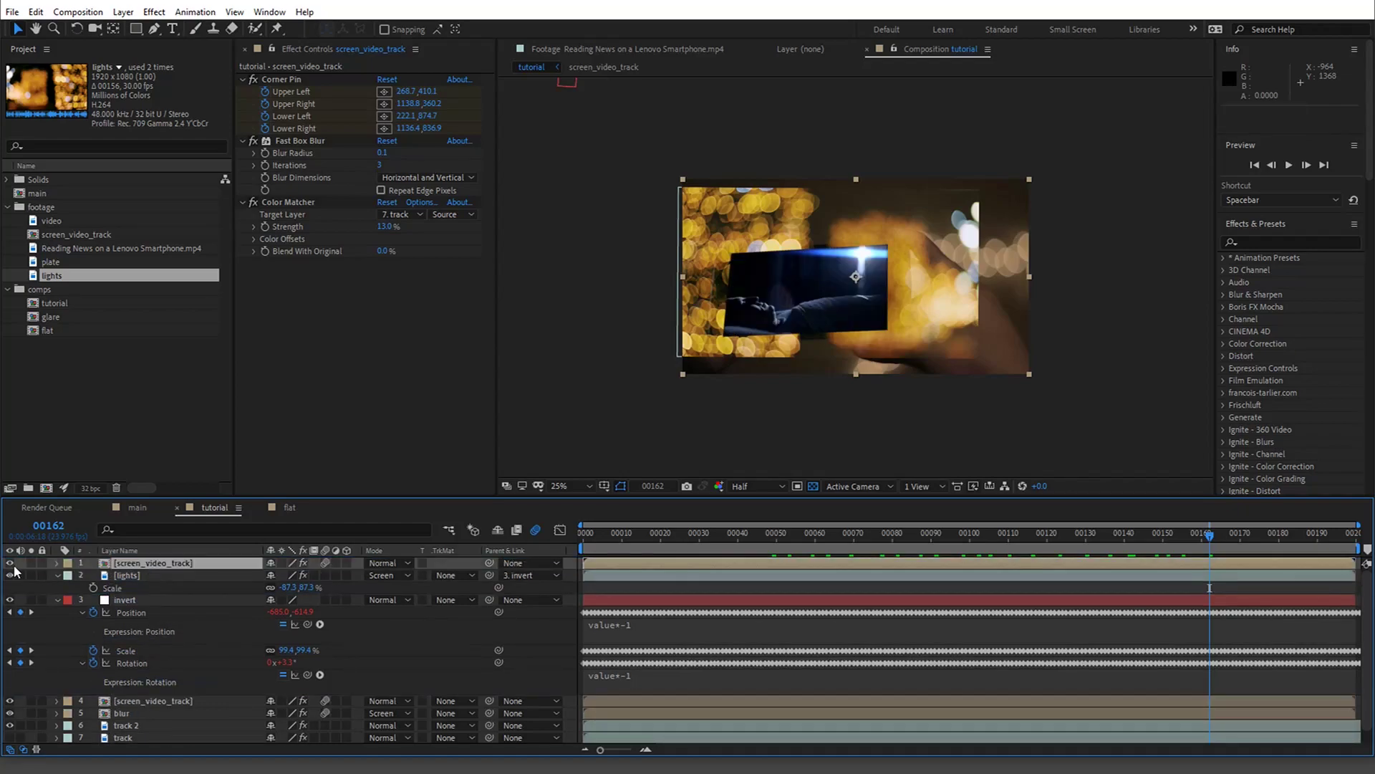
Set the lights layer's Track Matte to Alpha Matte from screen_video_track and scrub to verify.
click(455, 578)
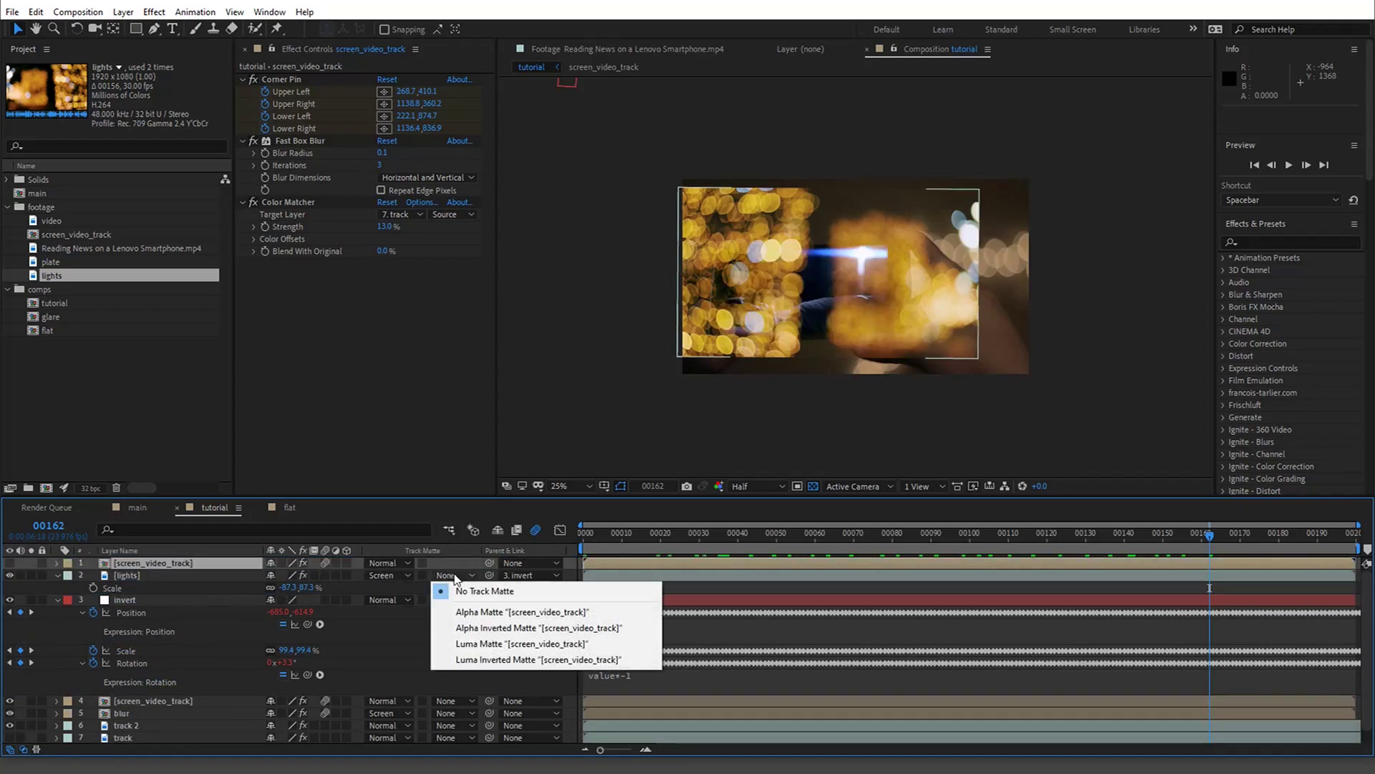
click(509, 626)
click(467, 578)
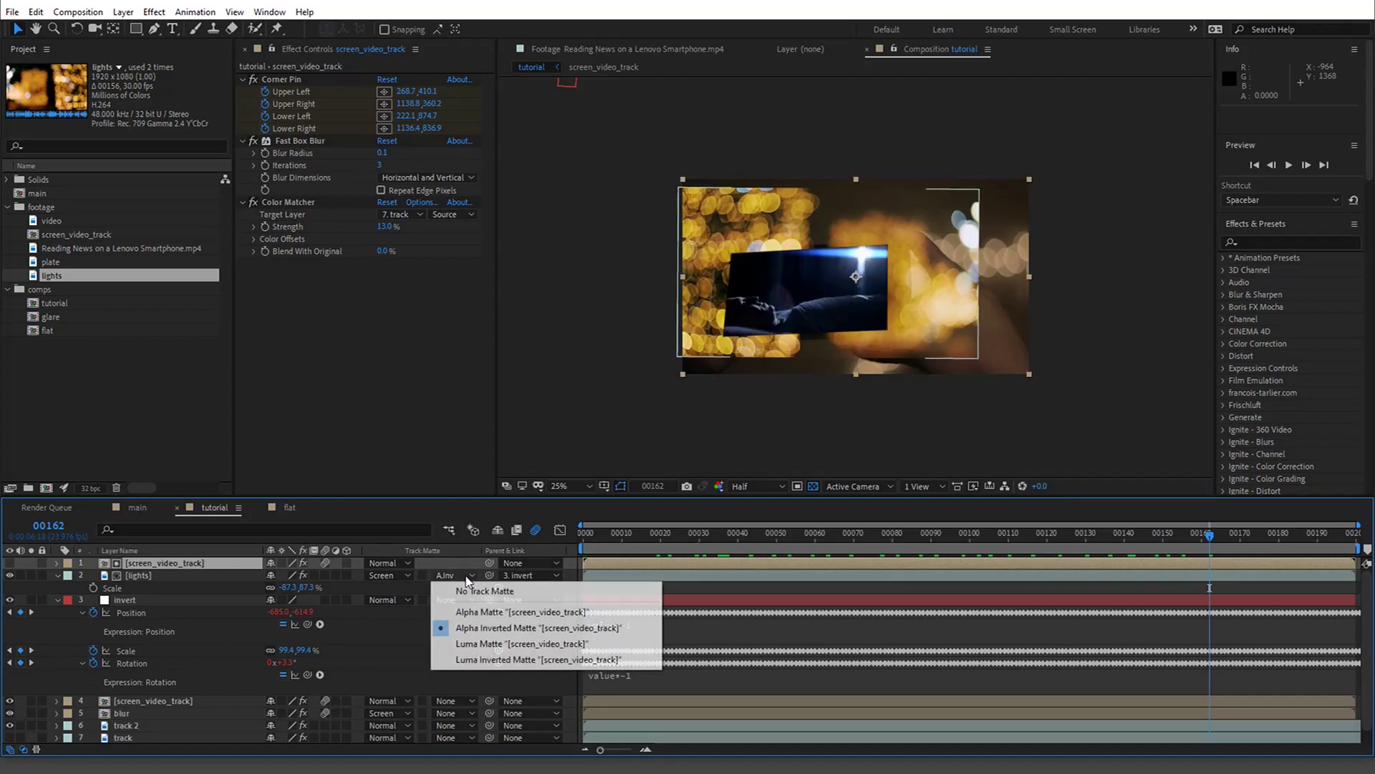
click(479, 612)
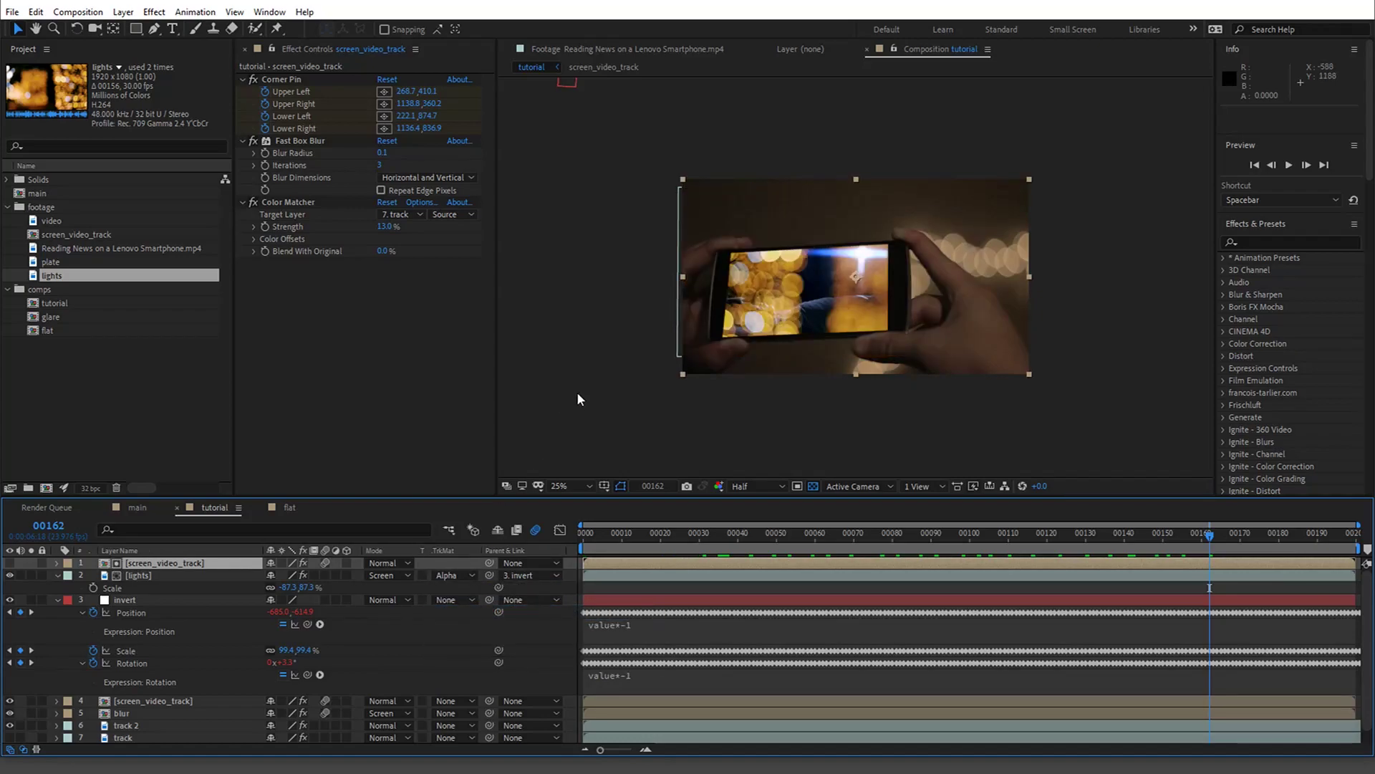
drag(617, 535, 958, 543)
Set layer 1's Opacity to 10%.
key(t)
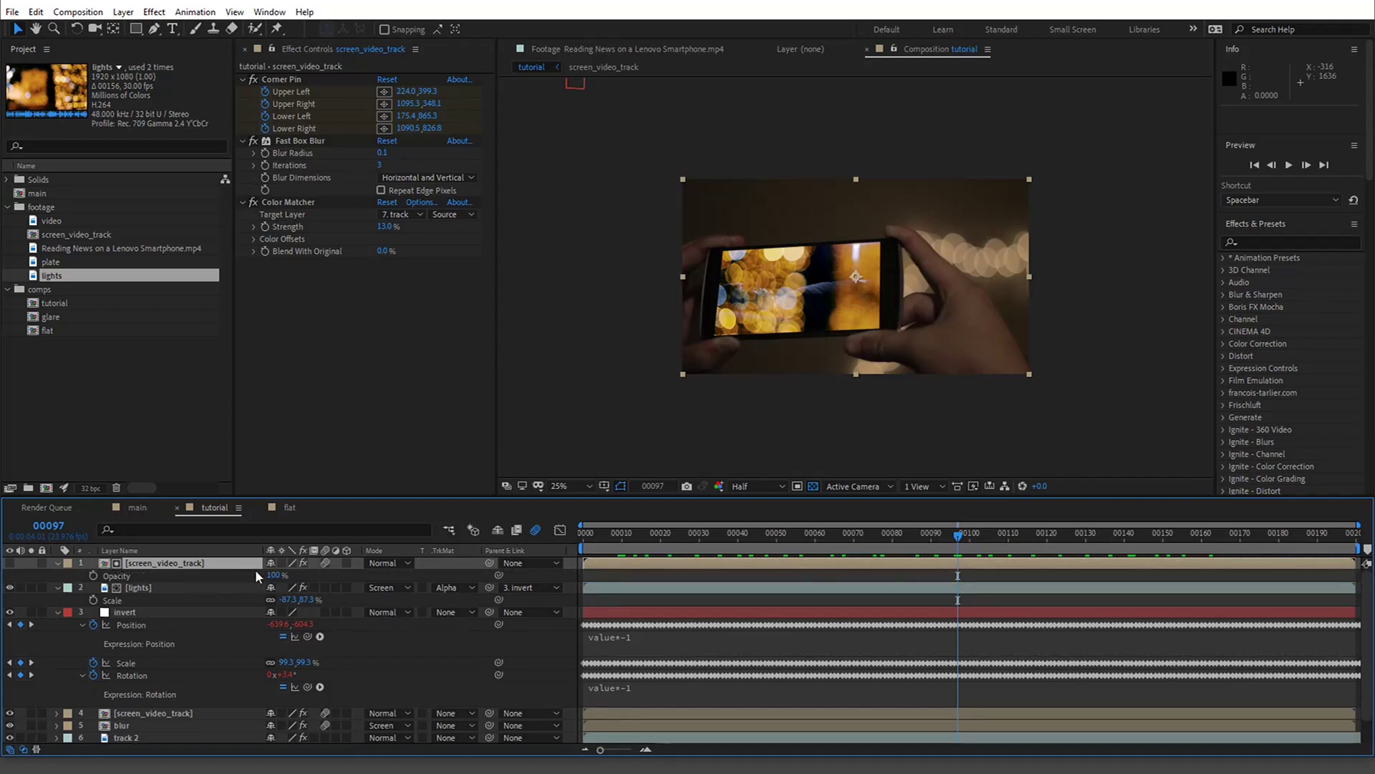
click(276, 575)
text(10)
key(Return)
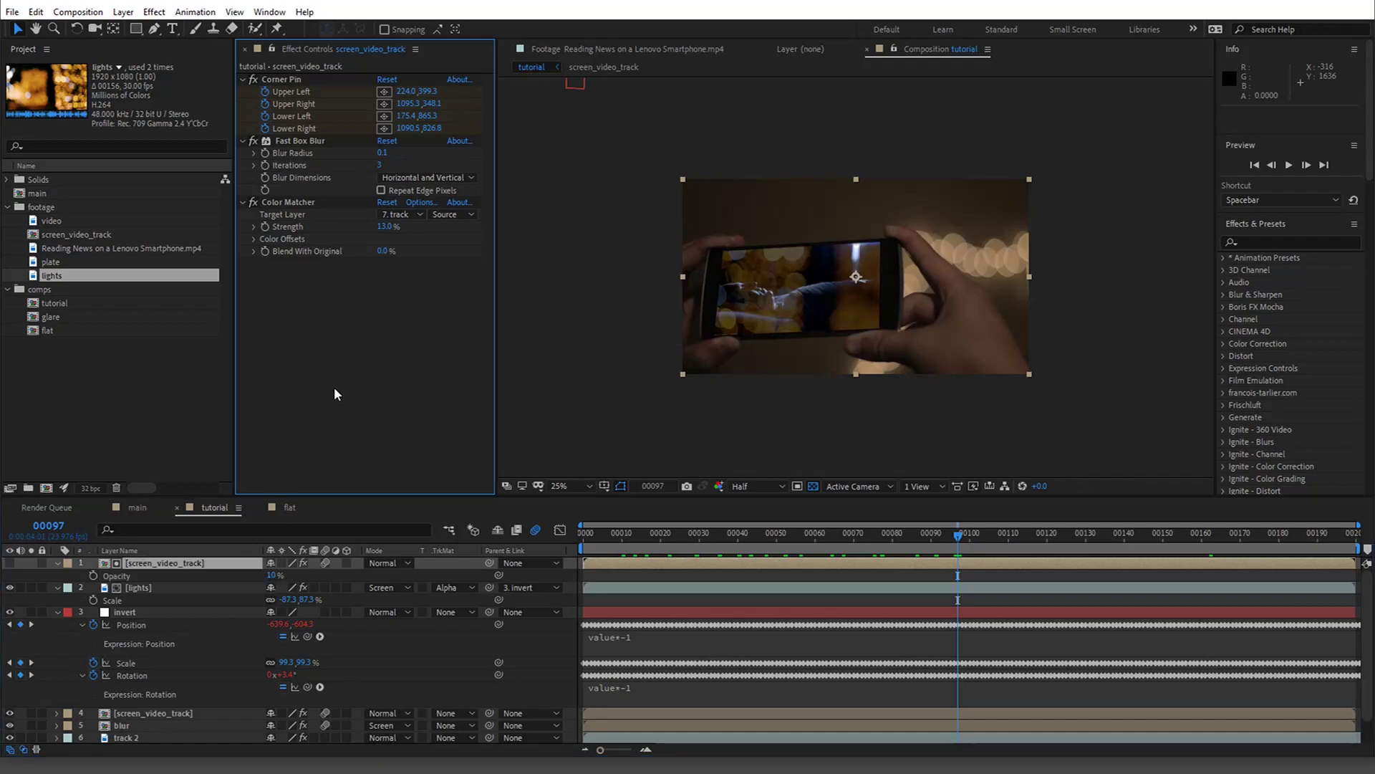
Compare the look with layer 1 at 100% opacity, then undo back to 10%.
scroll(751, 345, up, 2)
key(v)
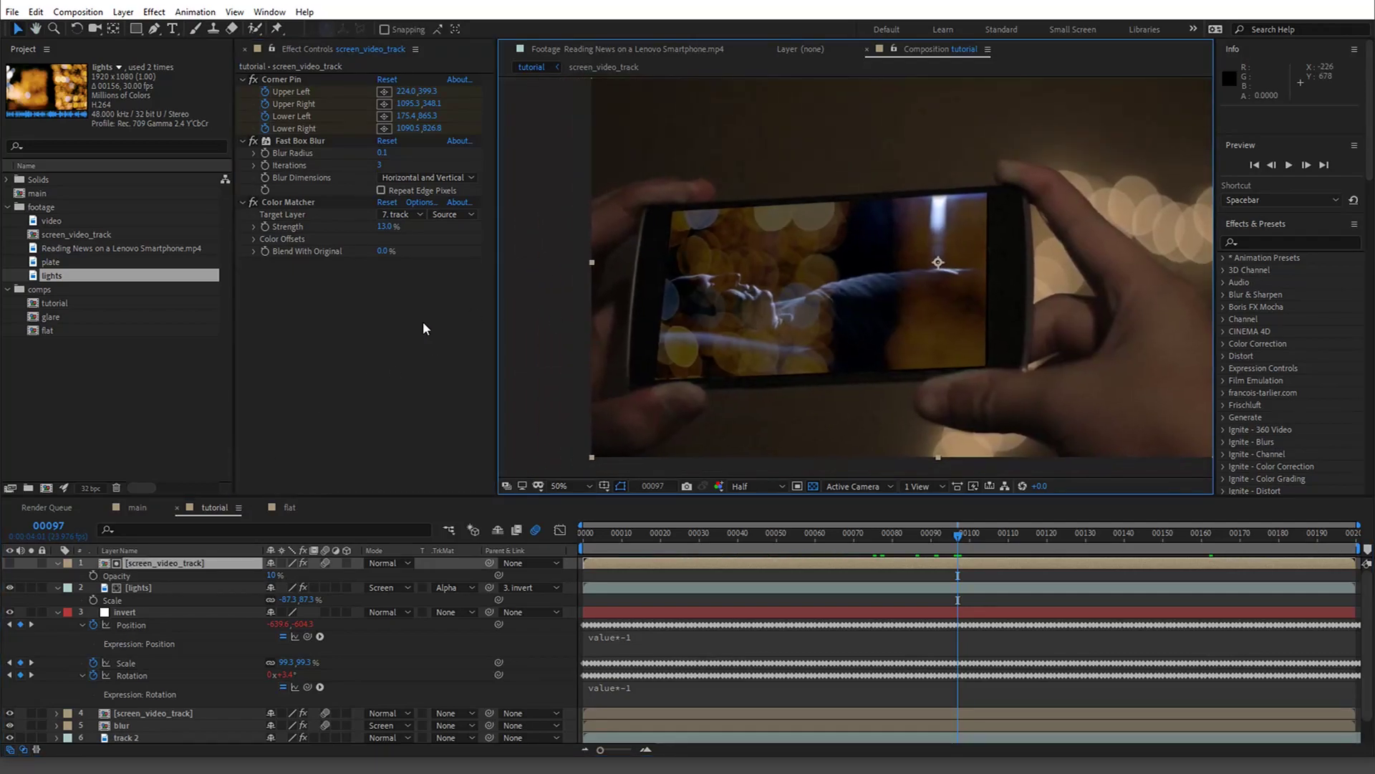
click(174, 584)
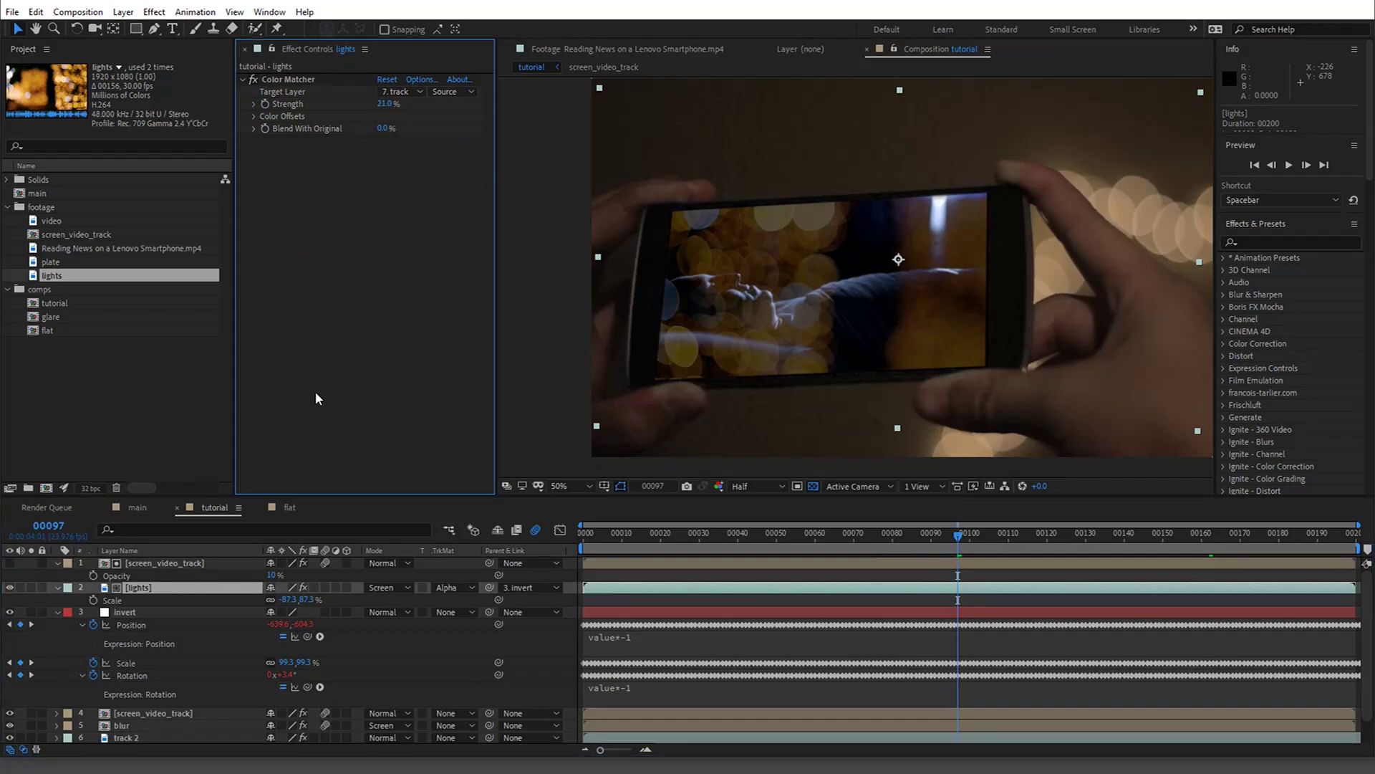
drag(272, 575, 521, 552)
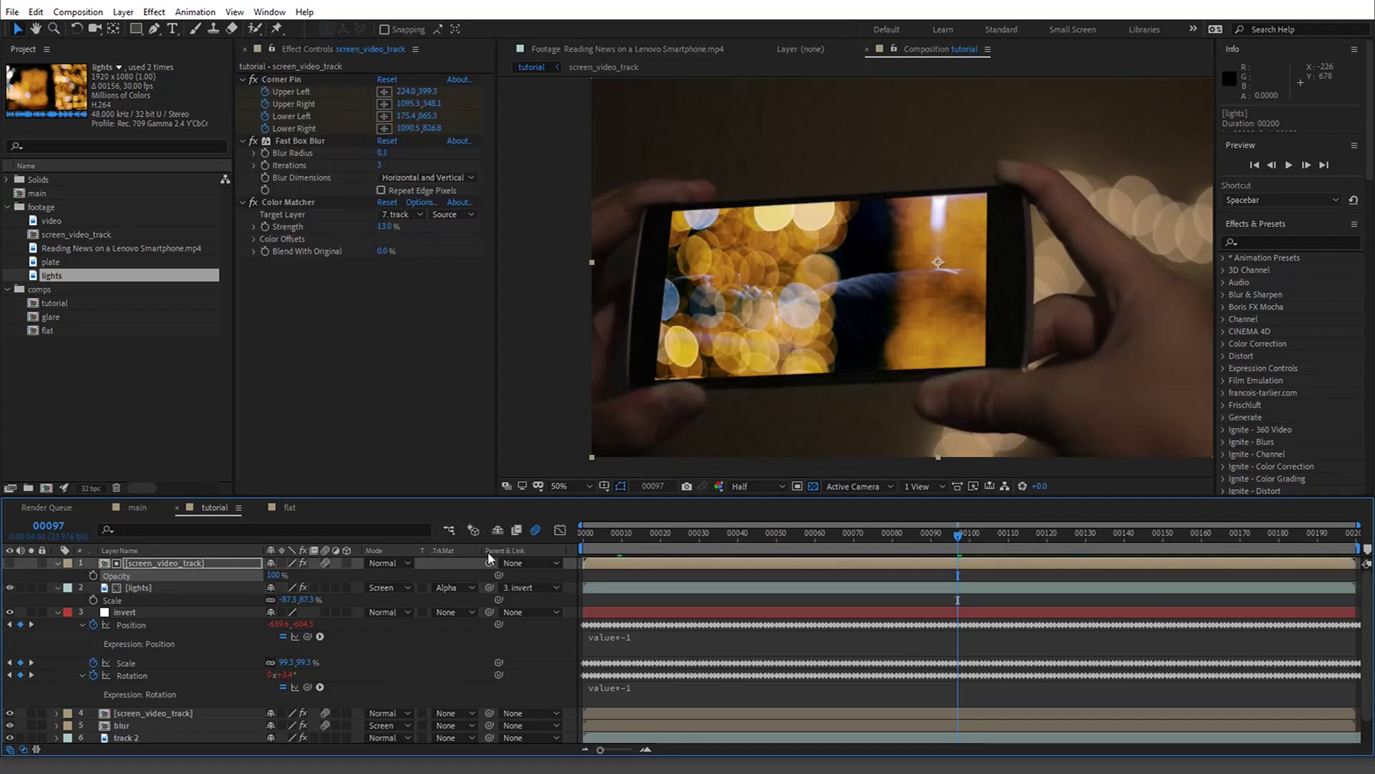
key(ctrl+z)
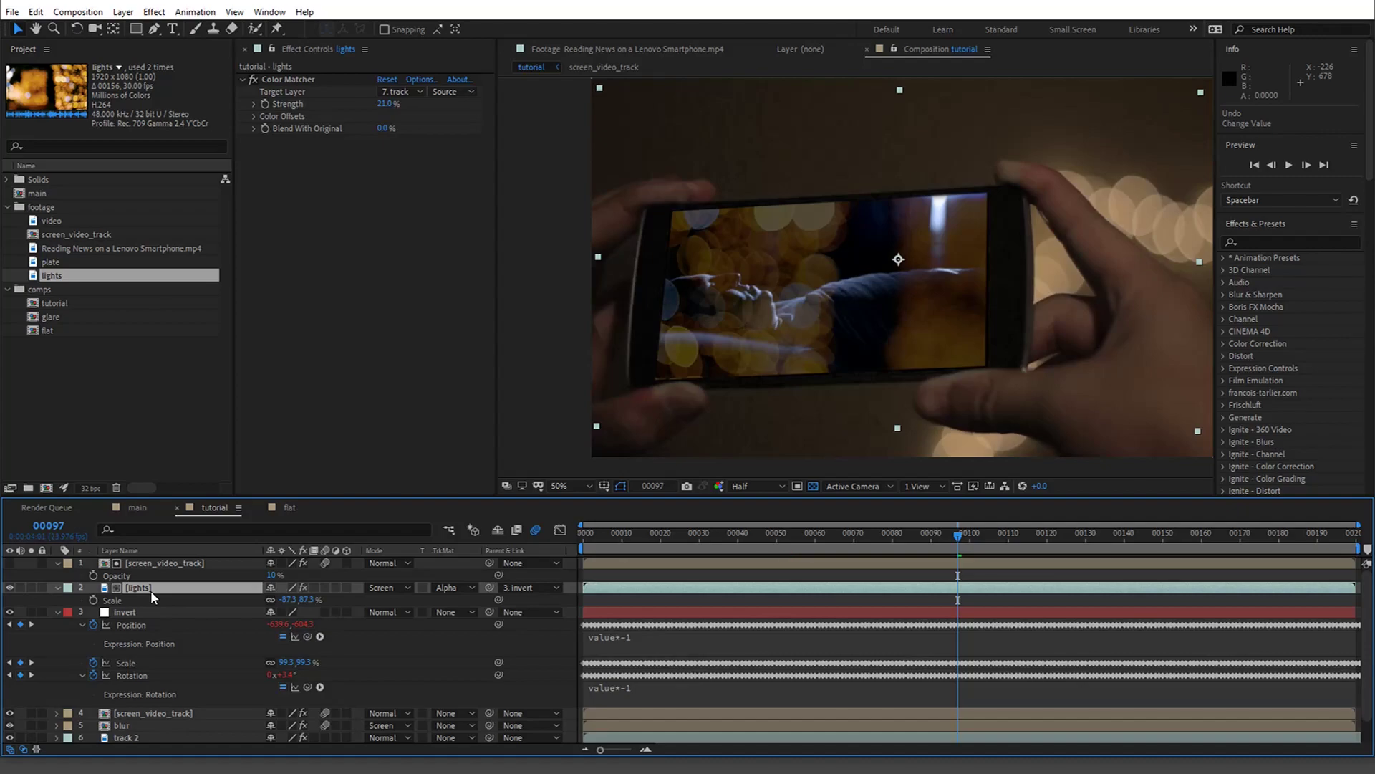
Apply Fast Box Blur to the lights layer with a Blur Radius of 1.5.
click(371, 401)
key(ctrl+space)
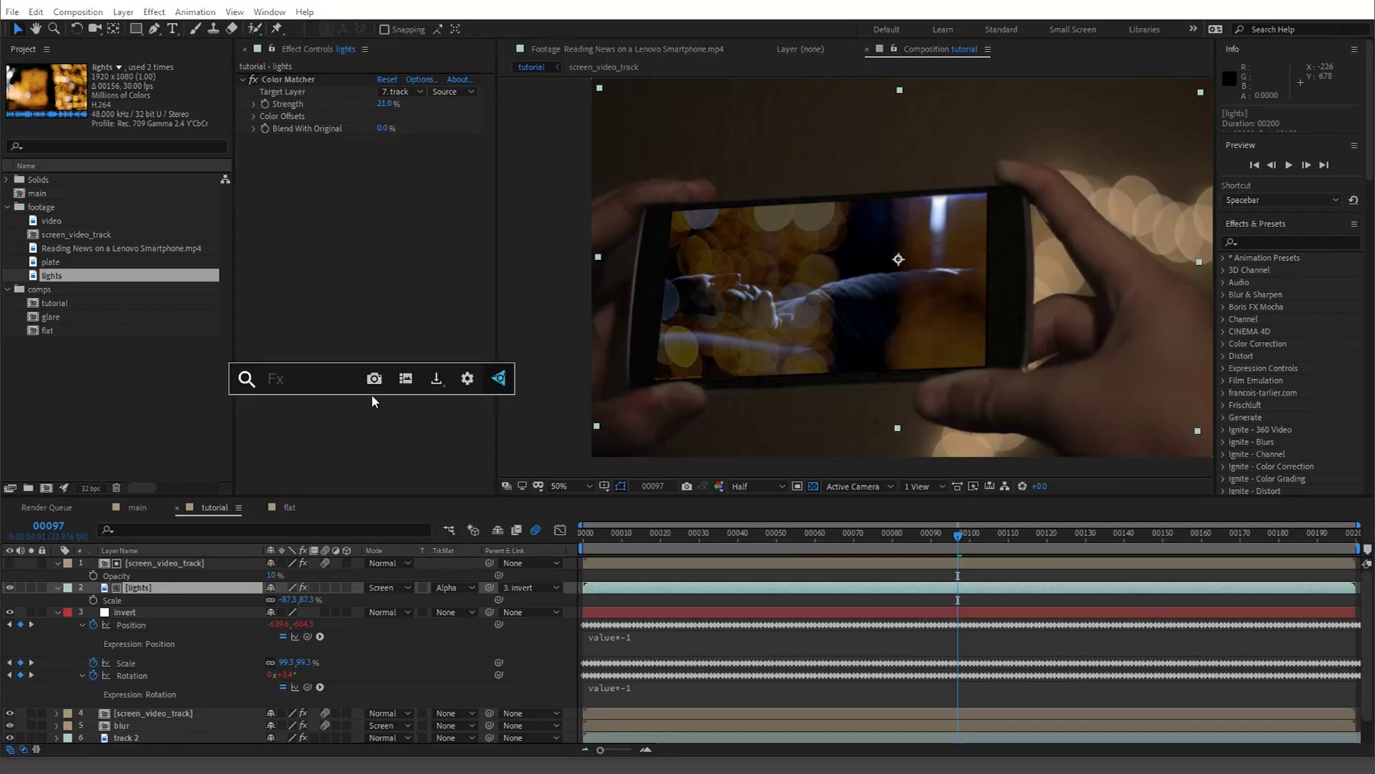
text(fast b)
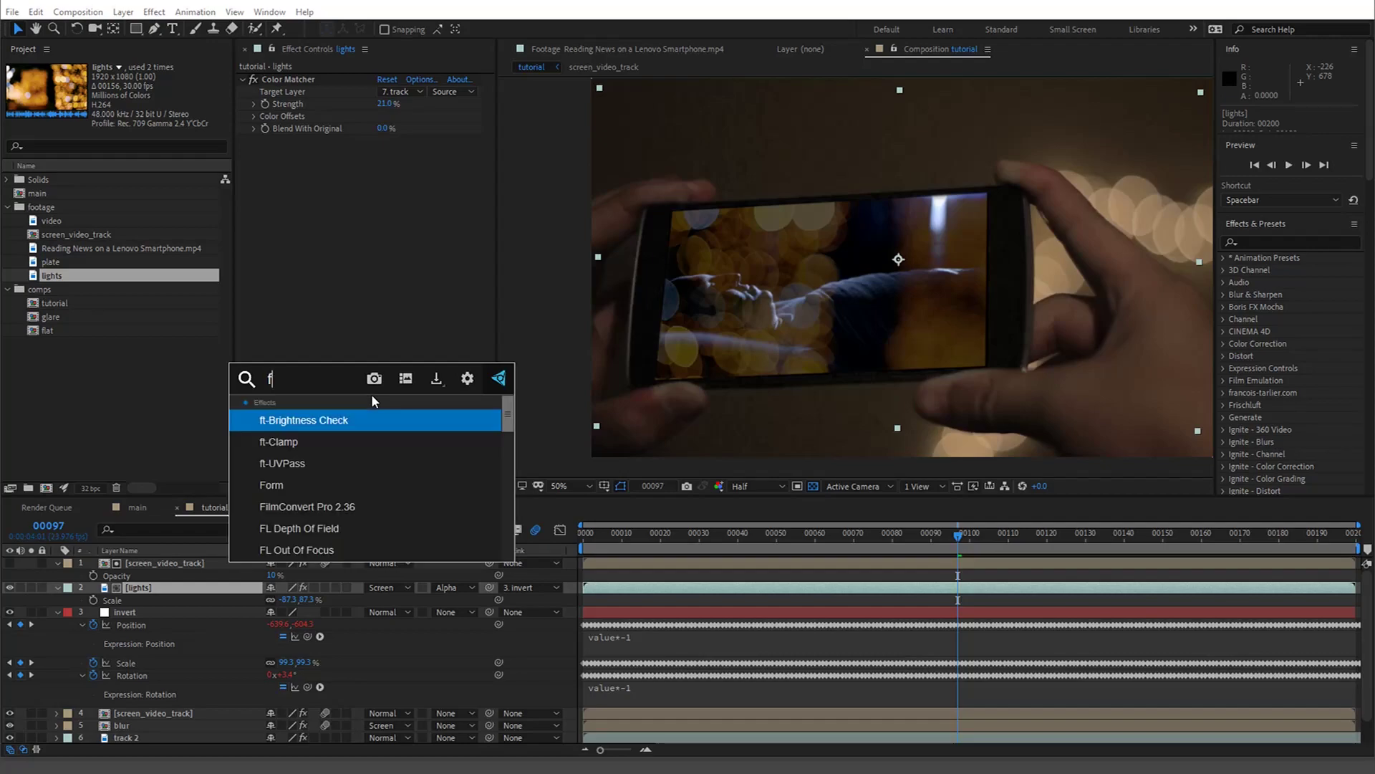
key(Return)
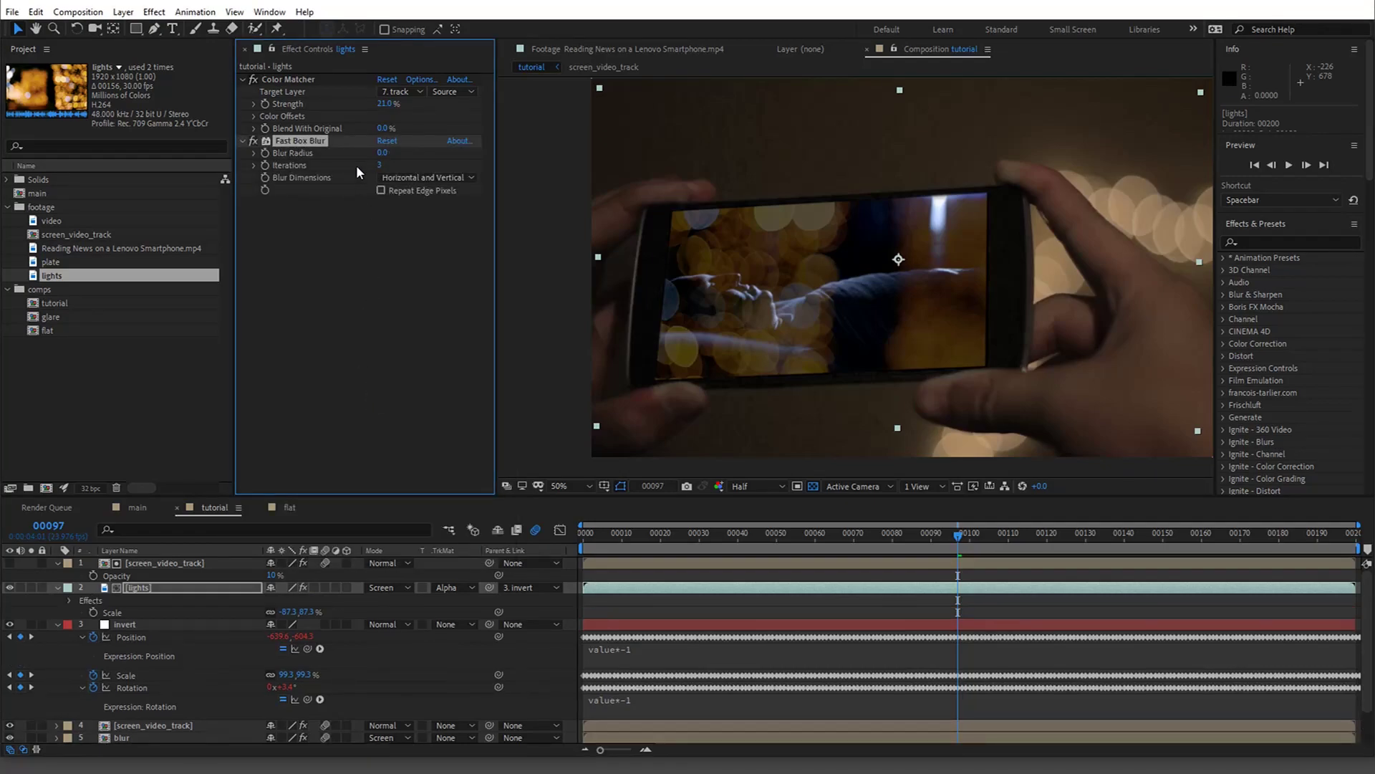
click(381, 152)
text(1)
key(Return)
click(382, 153)
text(1.5)
key(Return)
Search the quick effect list for 'alpha'.
click(315, 386)
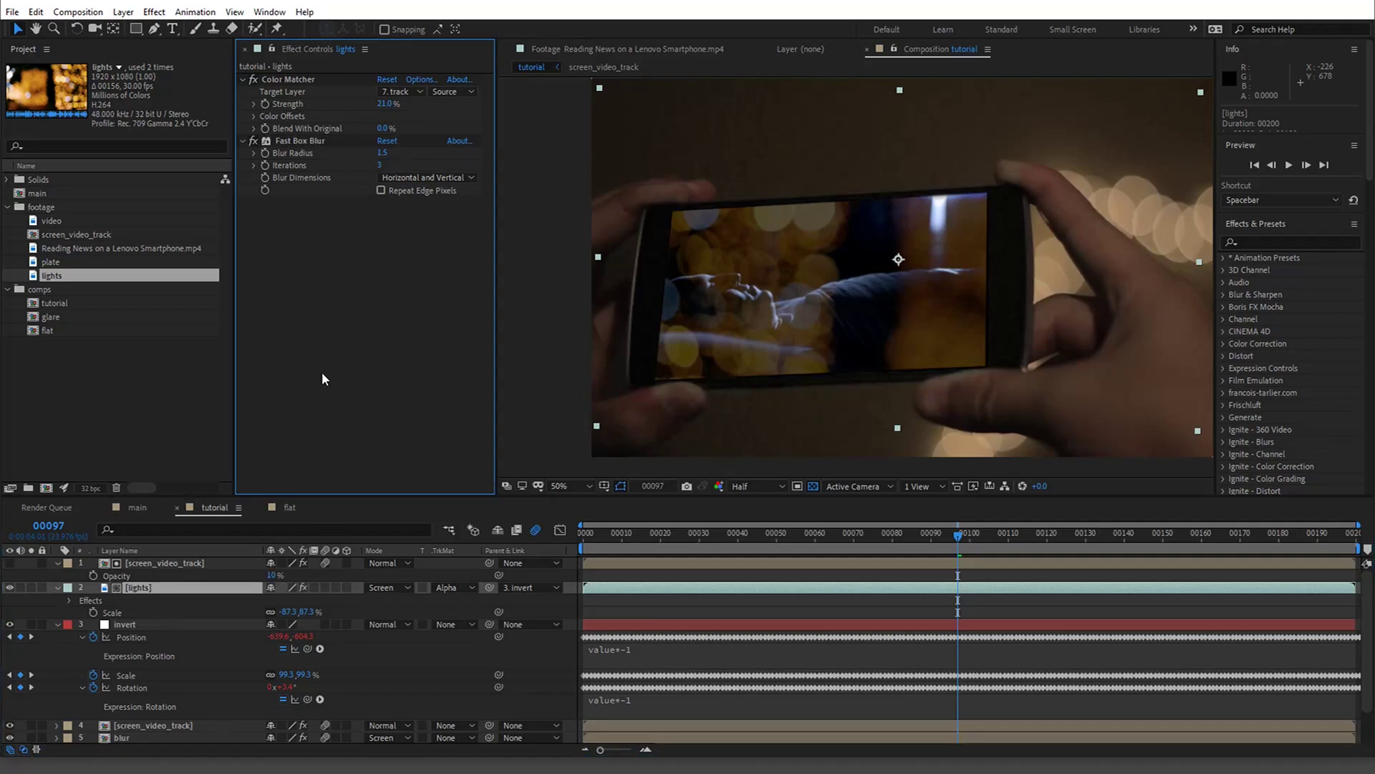
key(ctrl+space)
text(alpha)
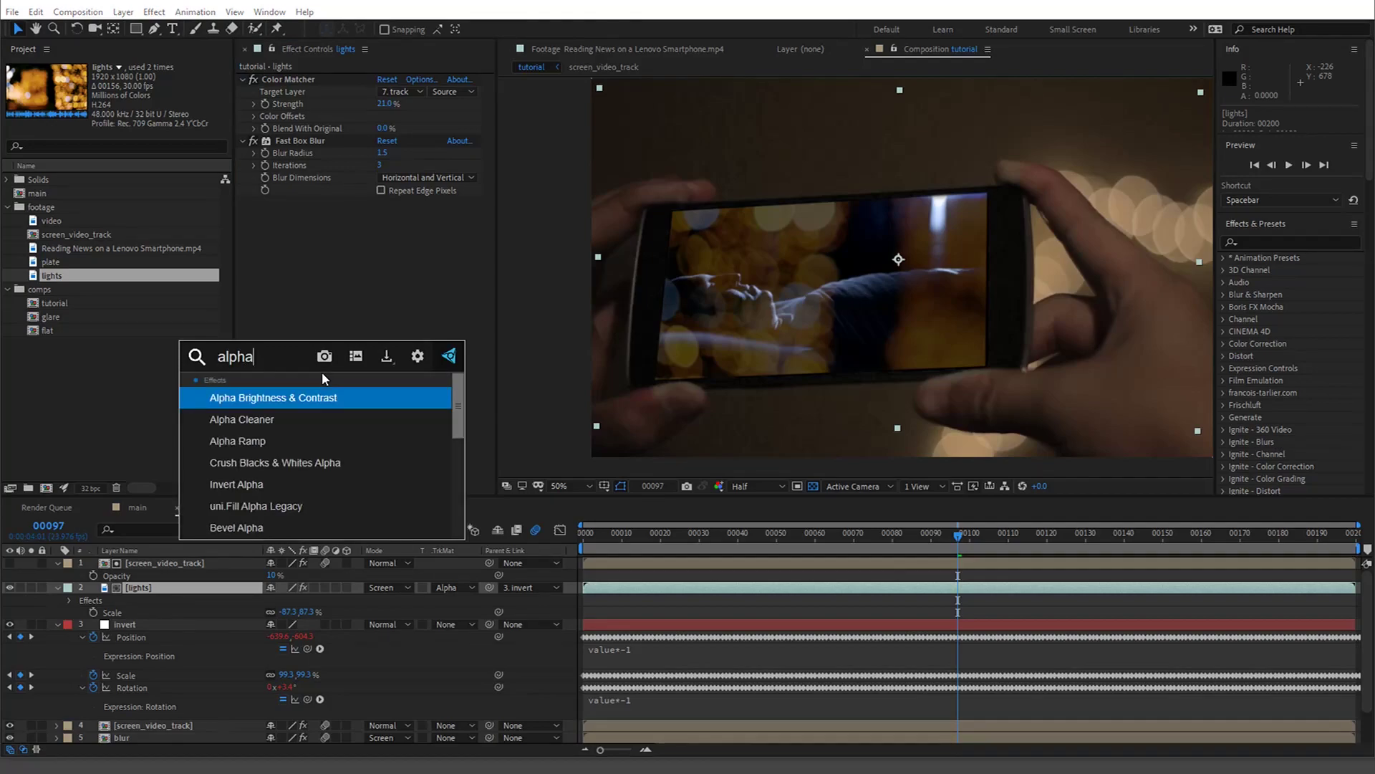
Add Alpha Ramp to the lights layer and place its Ramp Edge Point on the phone screen.
click(294, 440)
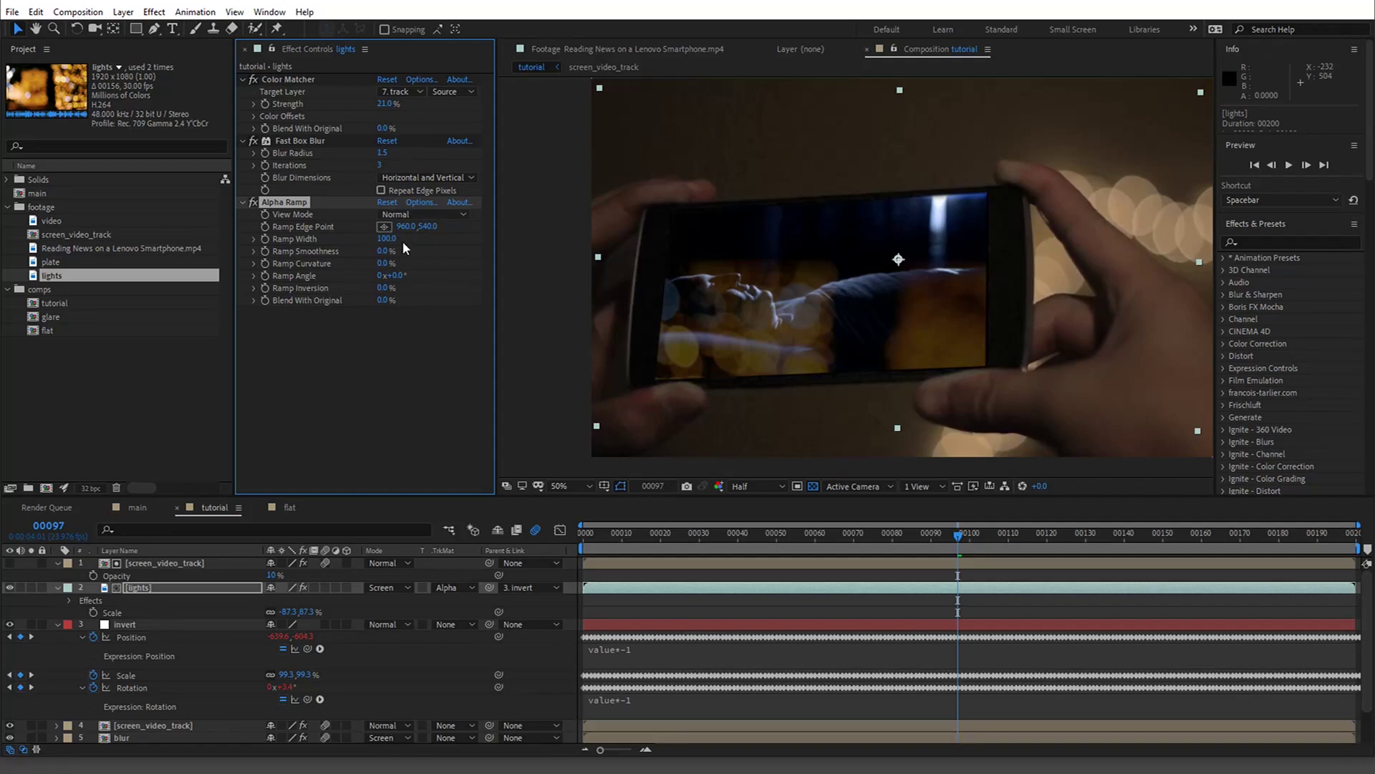
scroll(760, 287, down, 2)
scroll(761, 286, up, 2)
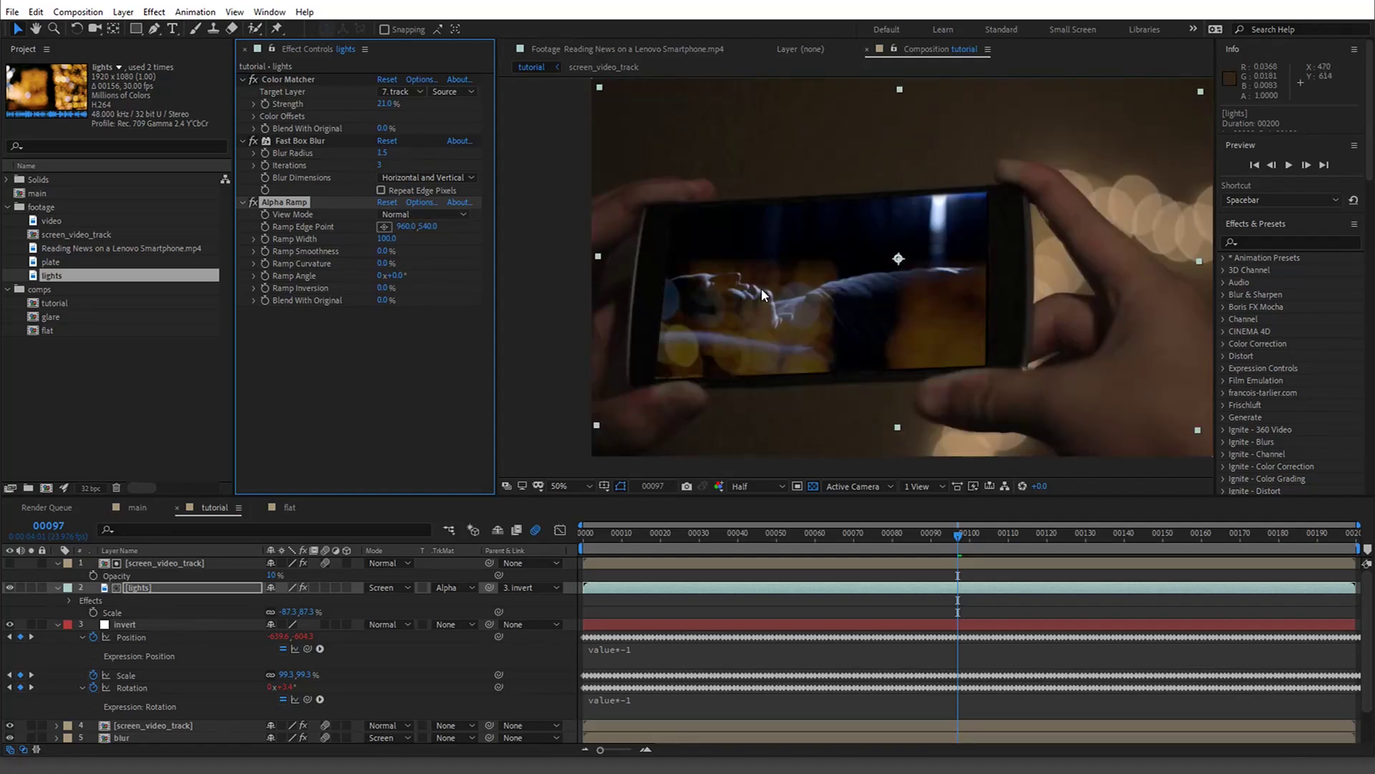
click(384, 227)
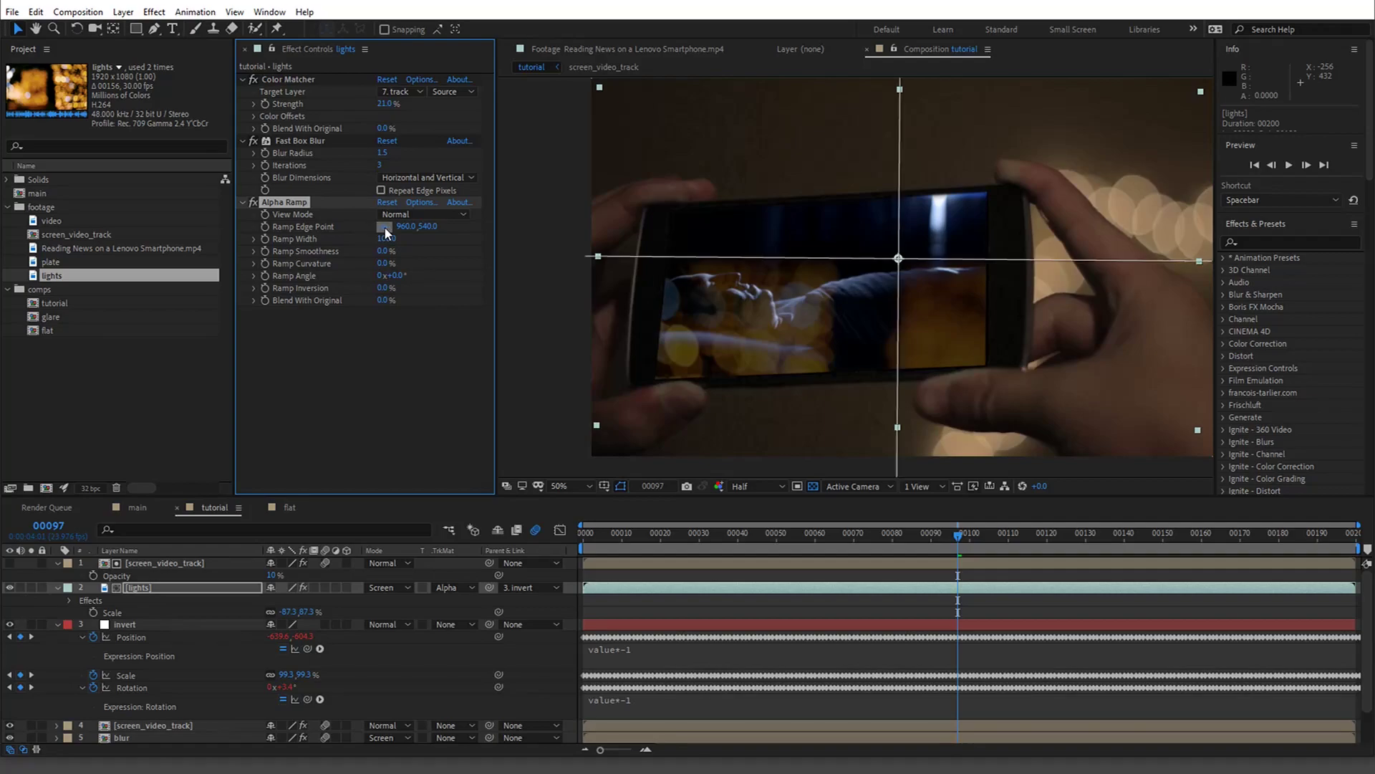
click(987, 389)
drag(988, 389, 813, 289)
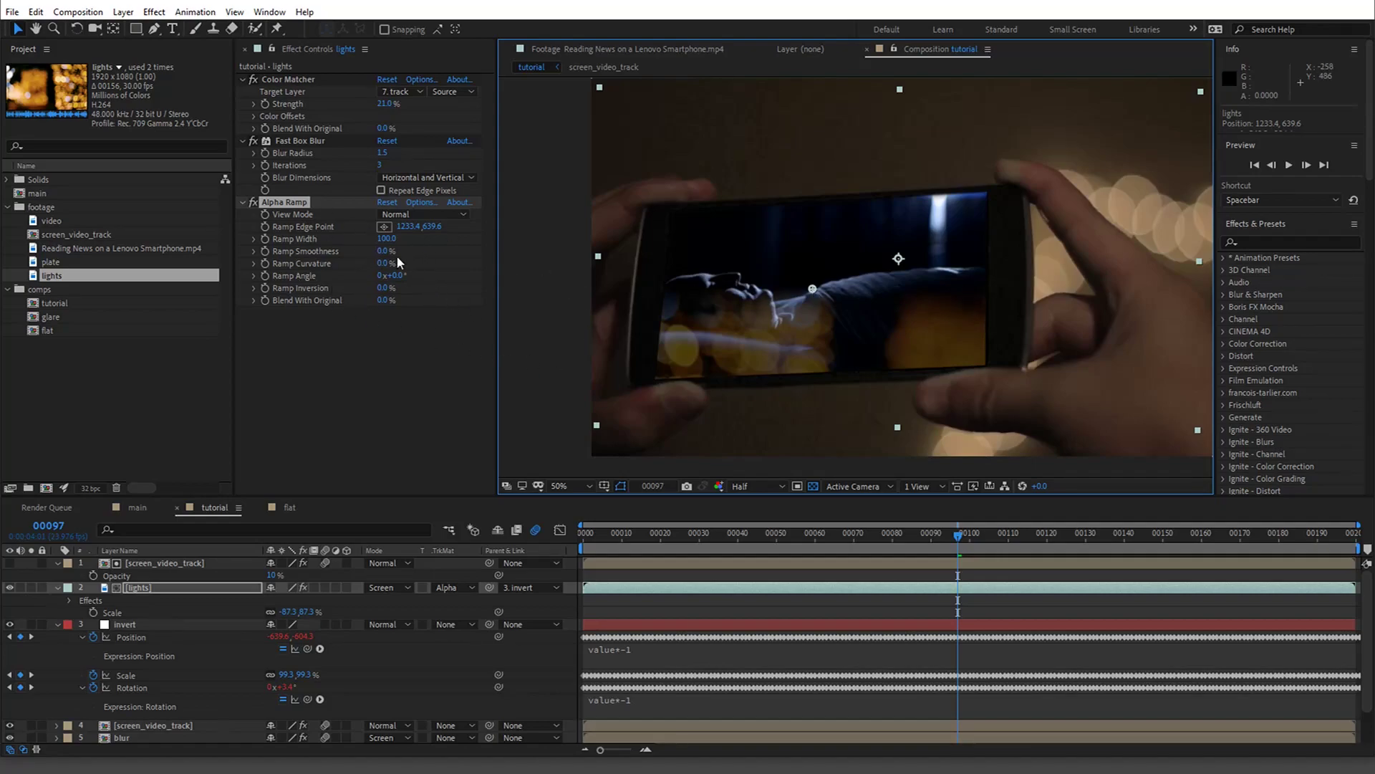
Set Ramp Angle to 214° and Ramp Width to 150, then reposition the edge point mid-screen.
drag(387, 275, 537, 254)
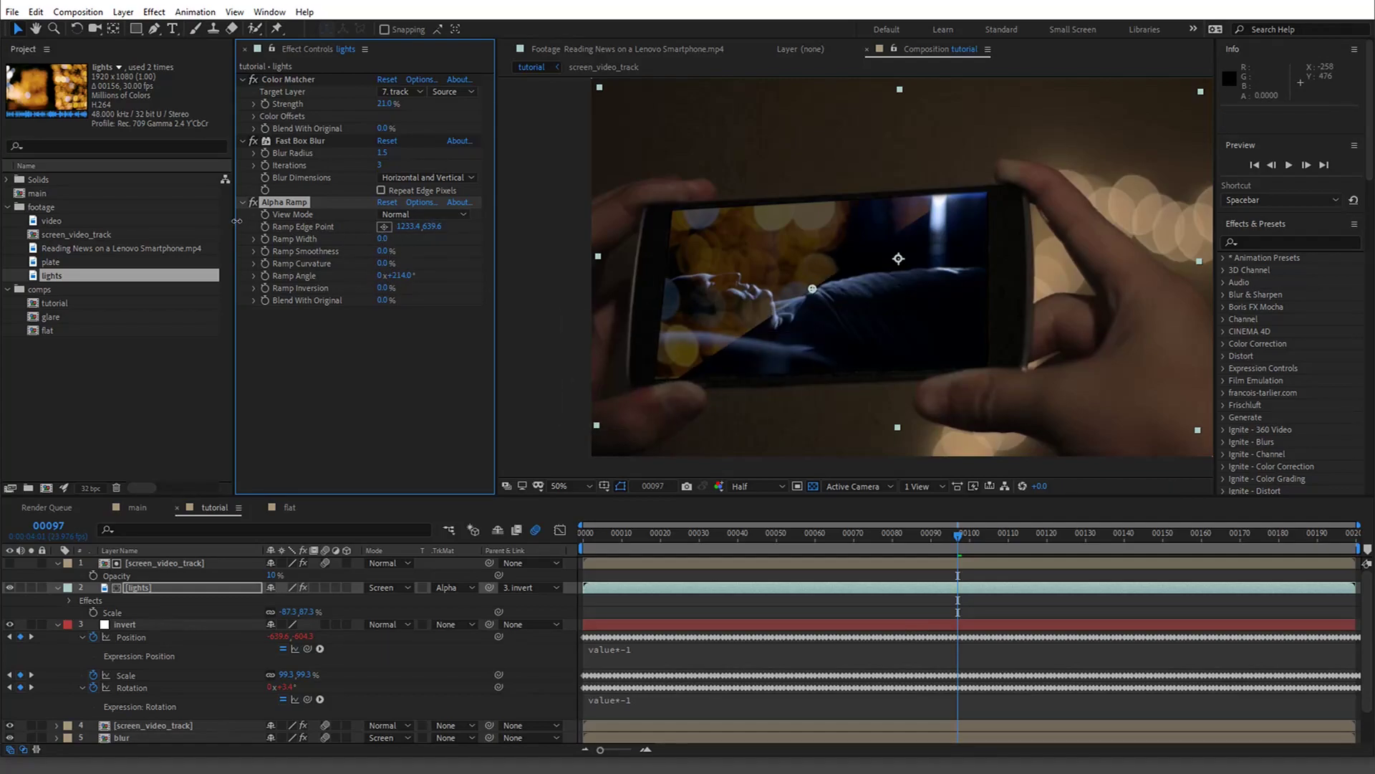
drag(386, 239, 400, 239)
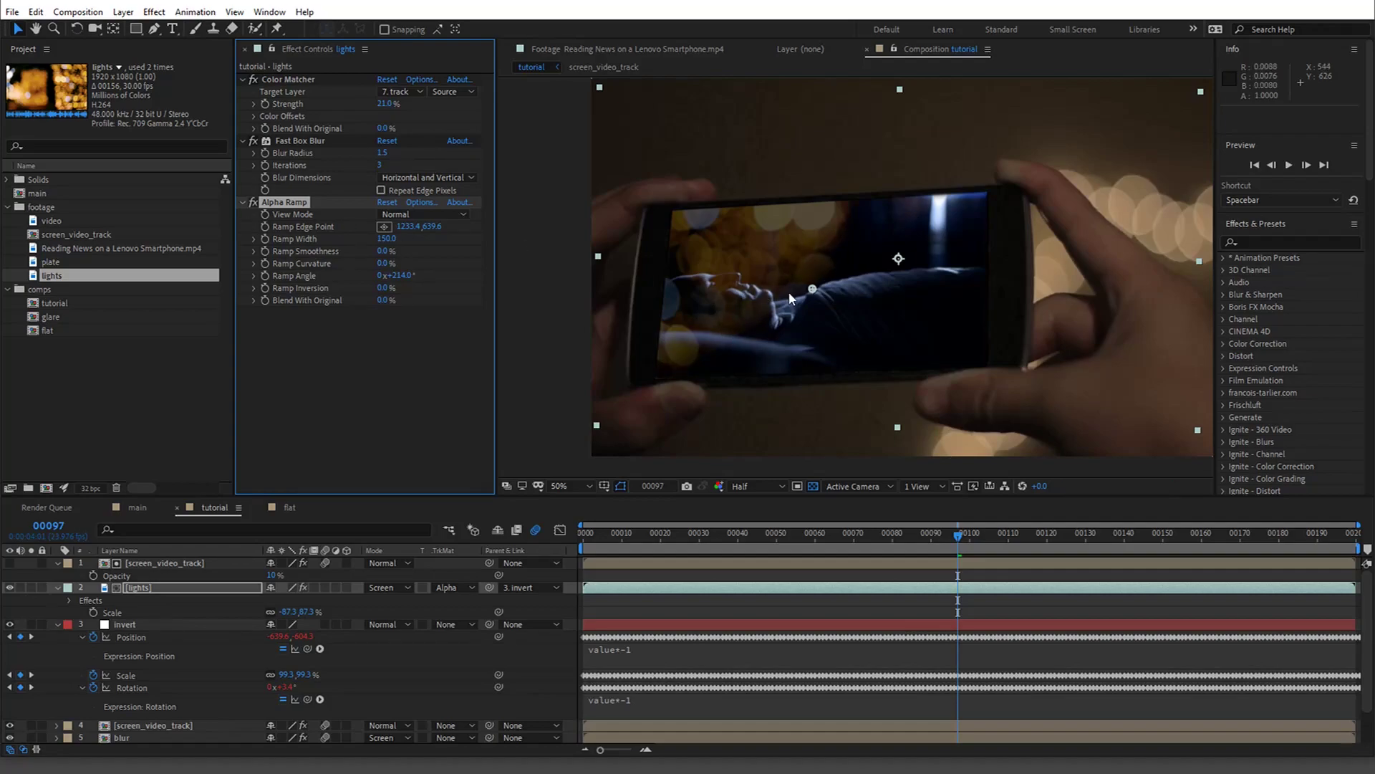
click(813, 289)
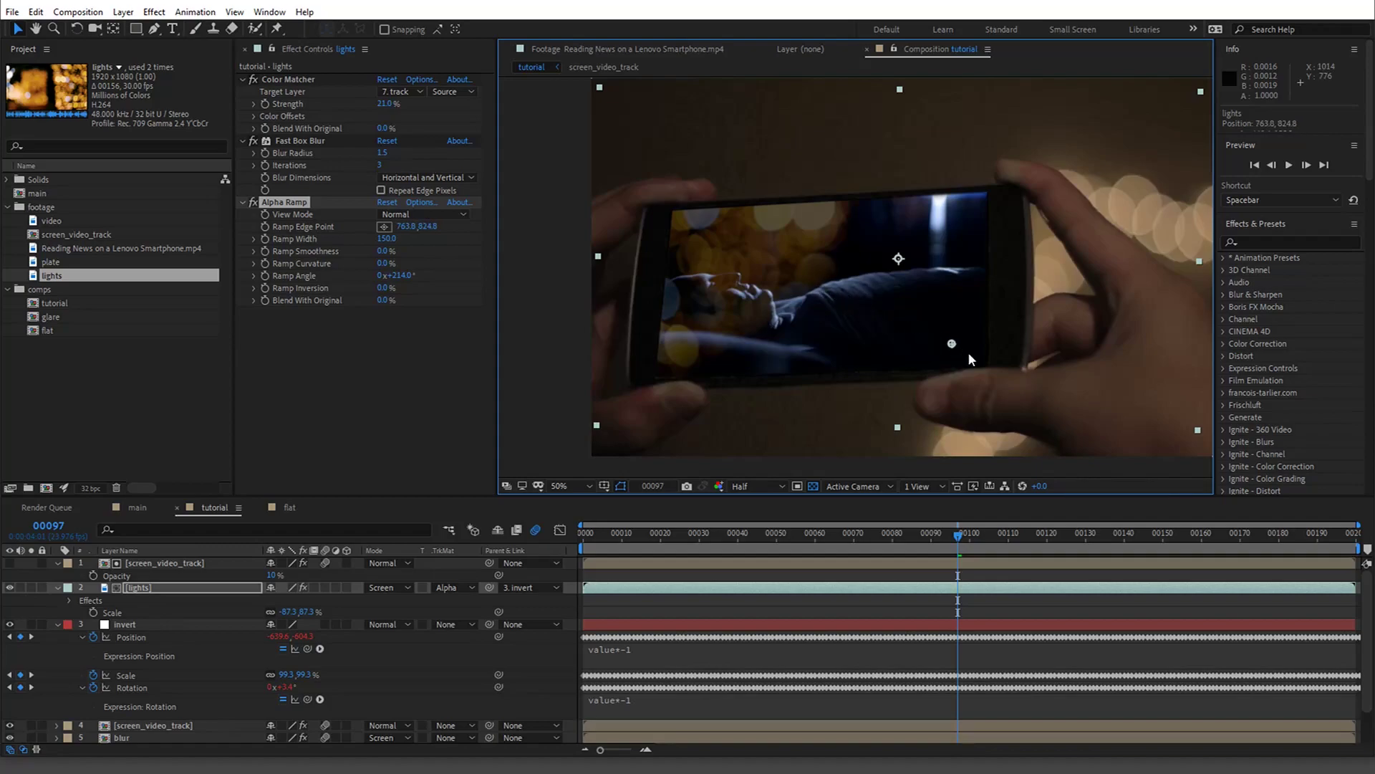
drag(968, 353, 979, 357)
drag(845, 304, 809, 290)
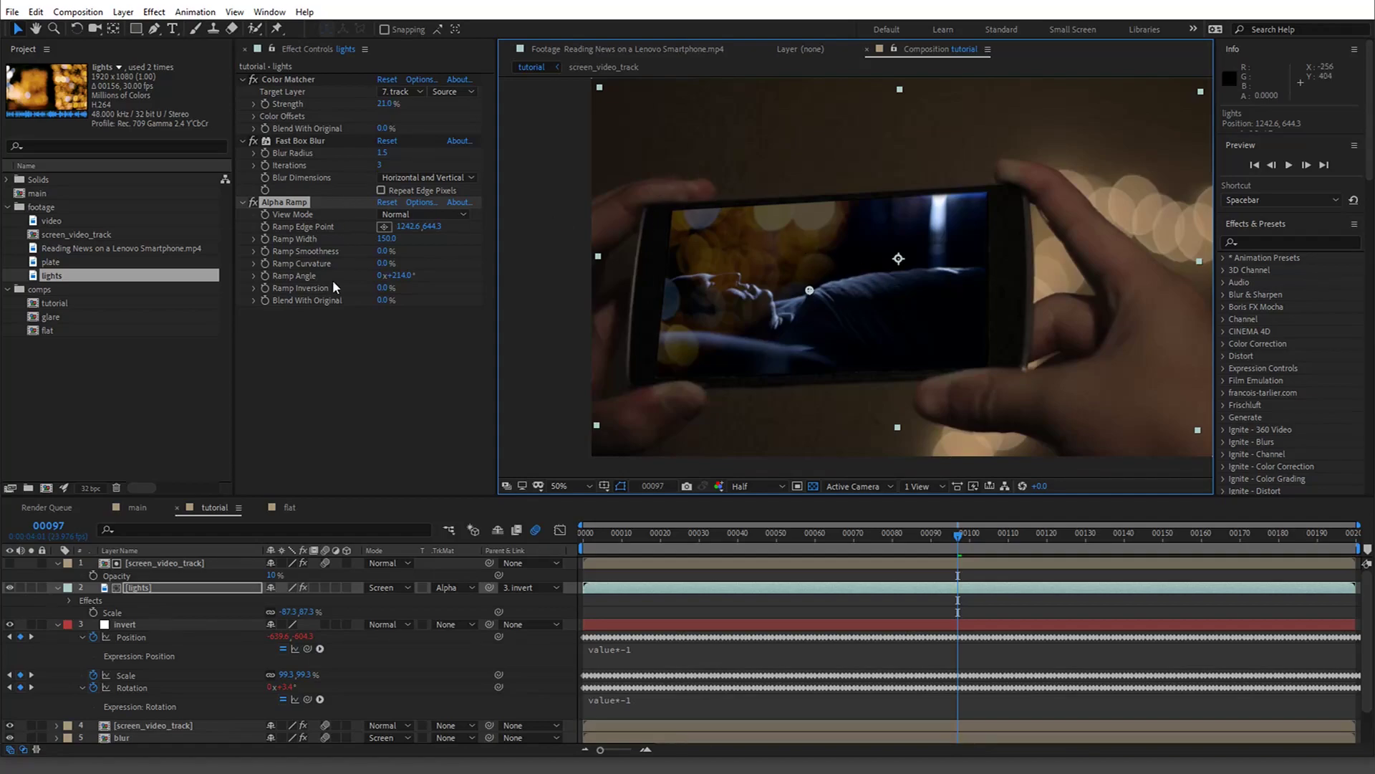
click(116, 575)
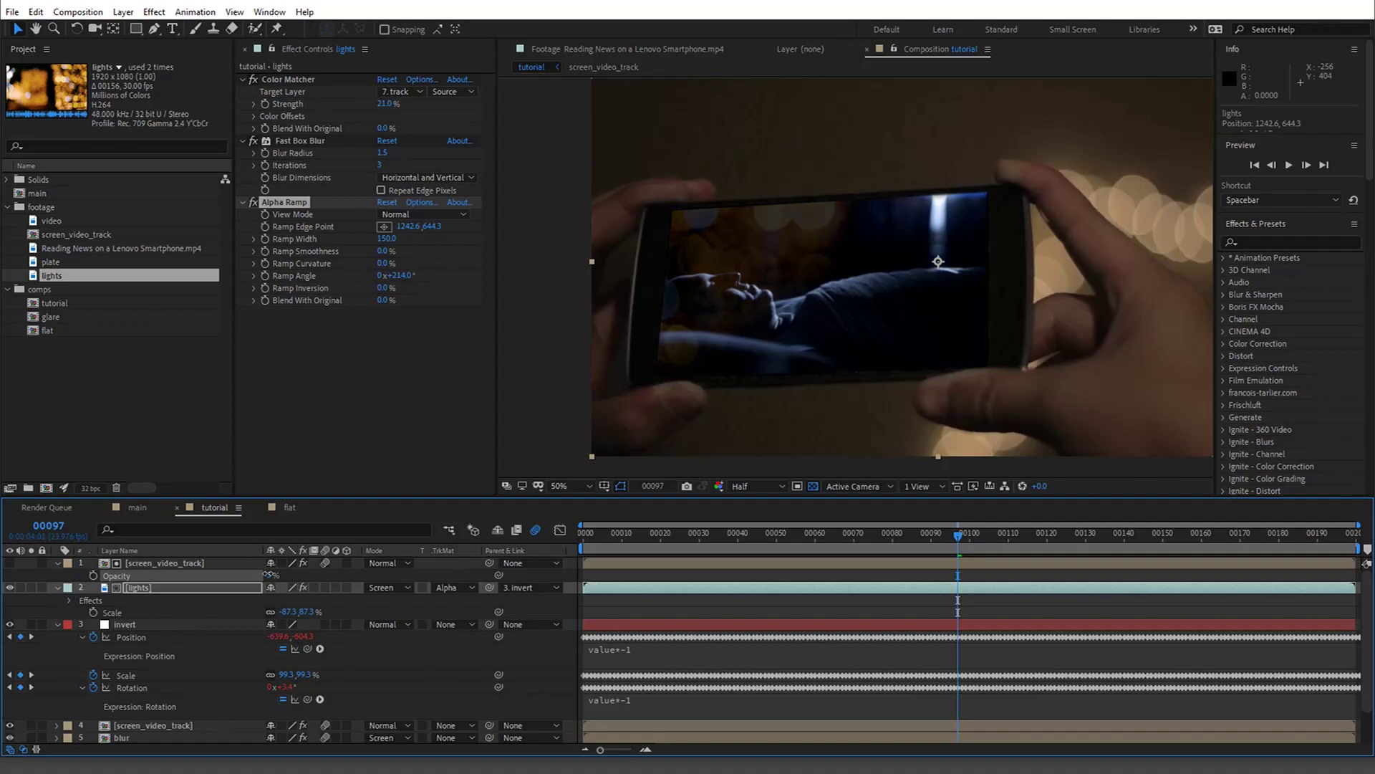
Lower layer 1's opacity to 5% and return to the first frame.
drag(267, 574, 271, 573)
drag(267, 574, 270, 573)
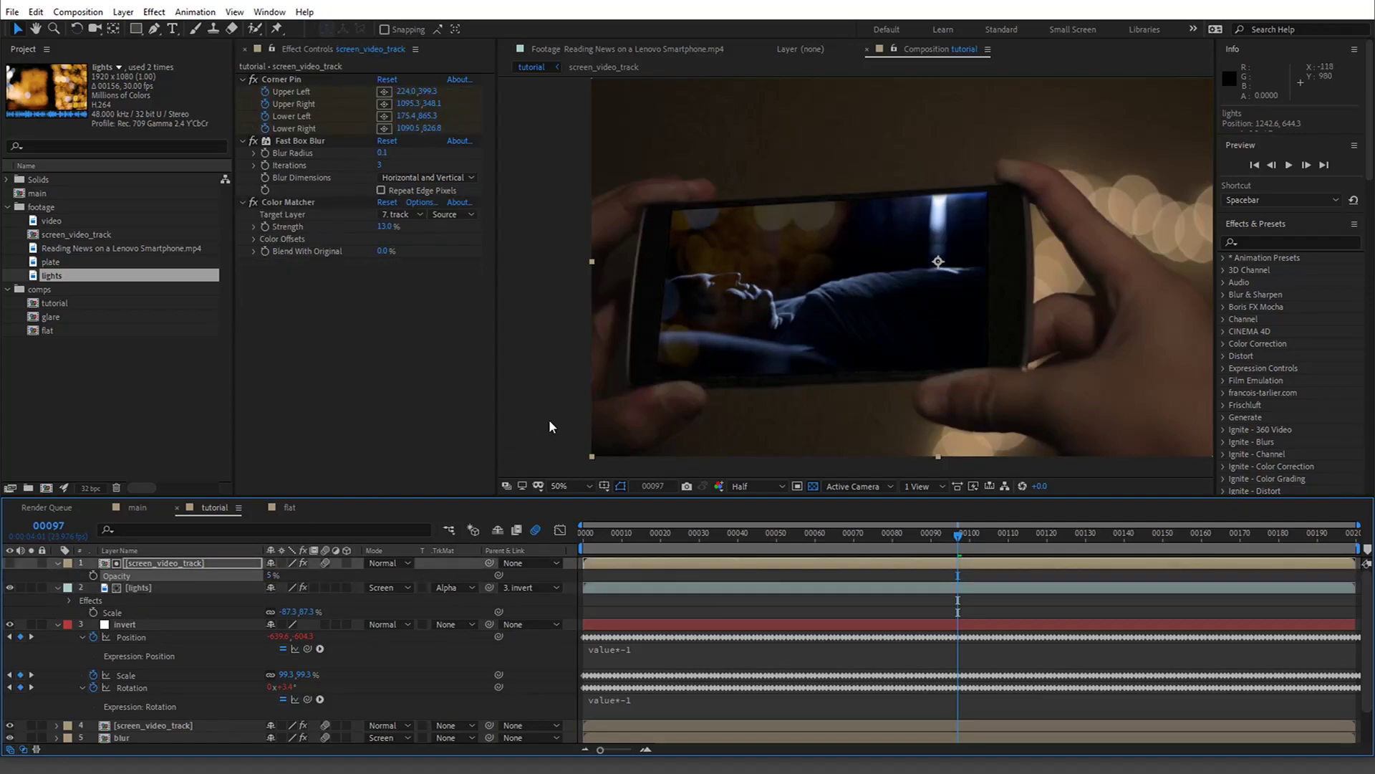
click(582, 535)
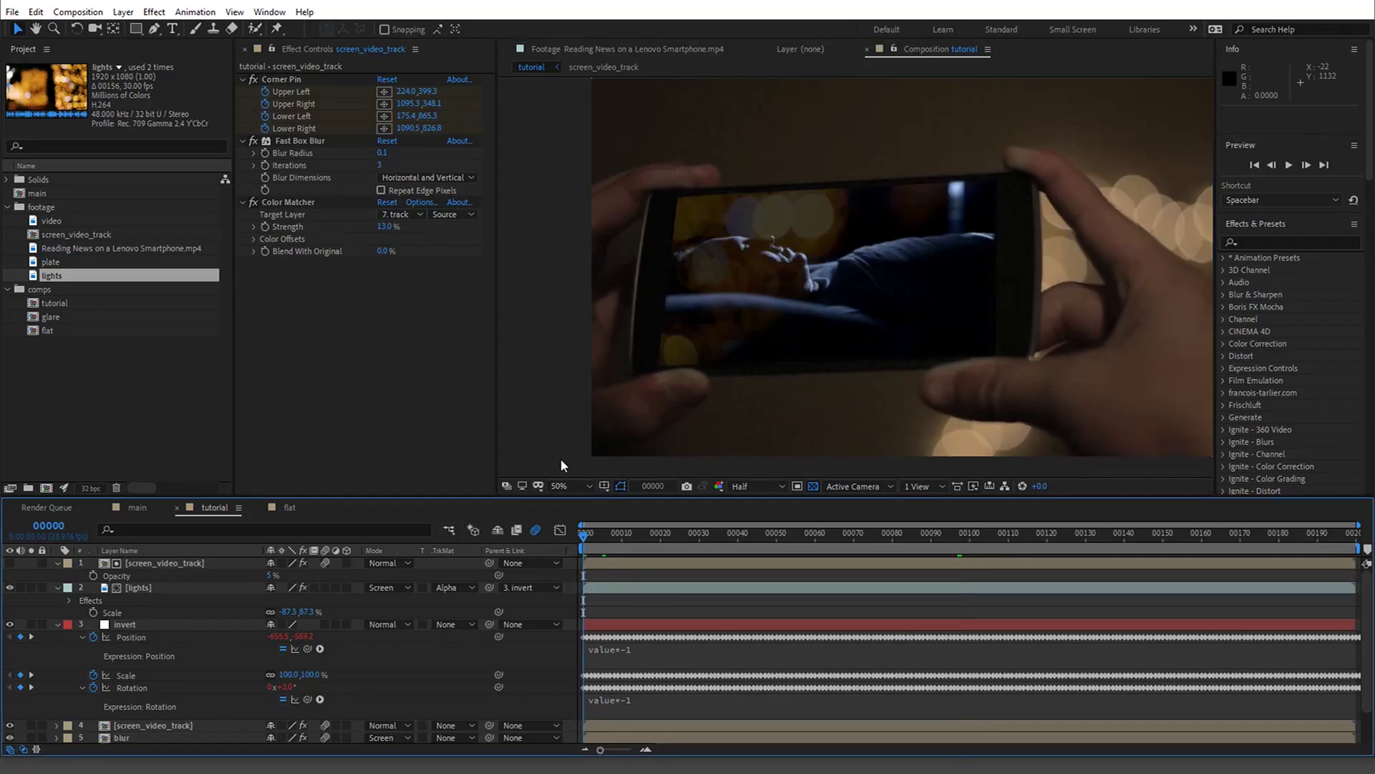
Fit the comp in view, play the full 200-frame preview, then zoom out to 25%.
click(555, 406)
key(shift+slash)
key(apostrophe)
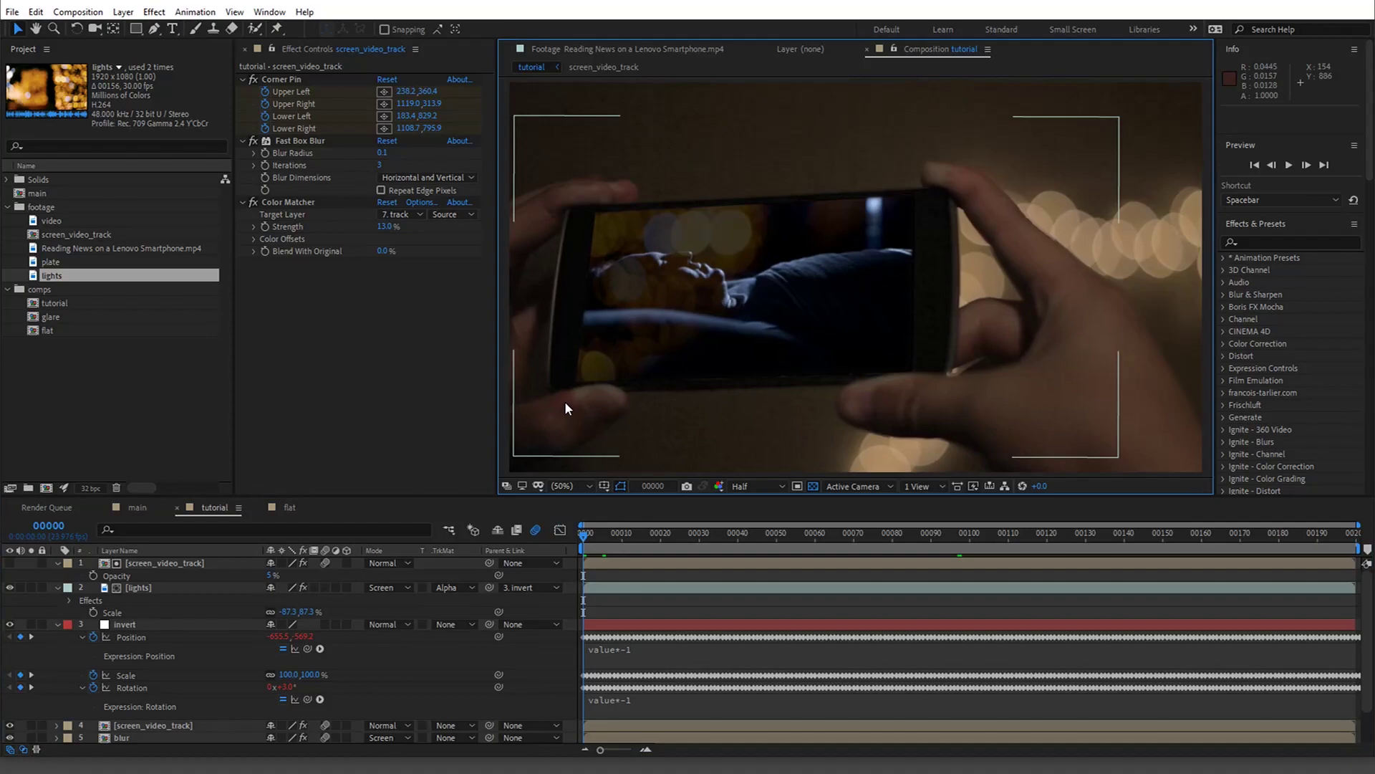
key(apostrophe)
key(space)
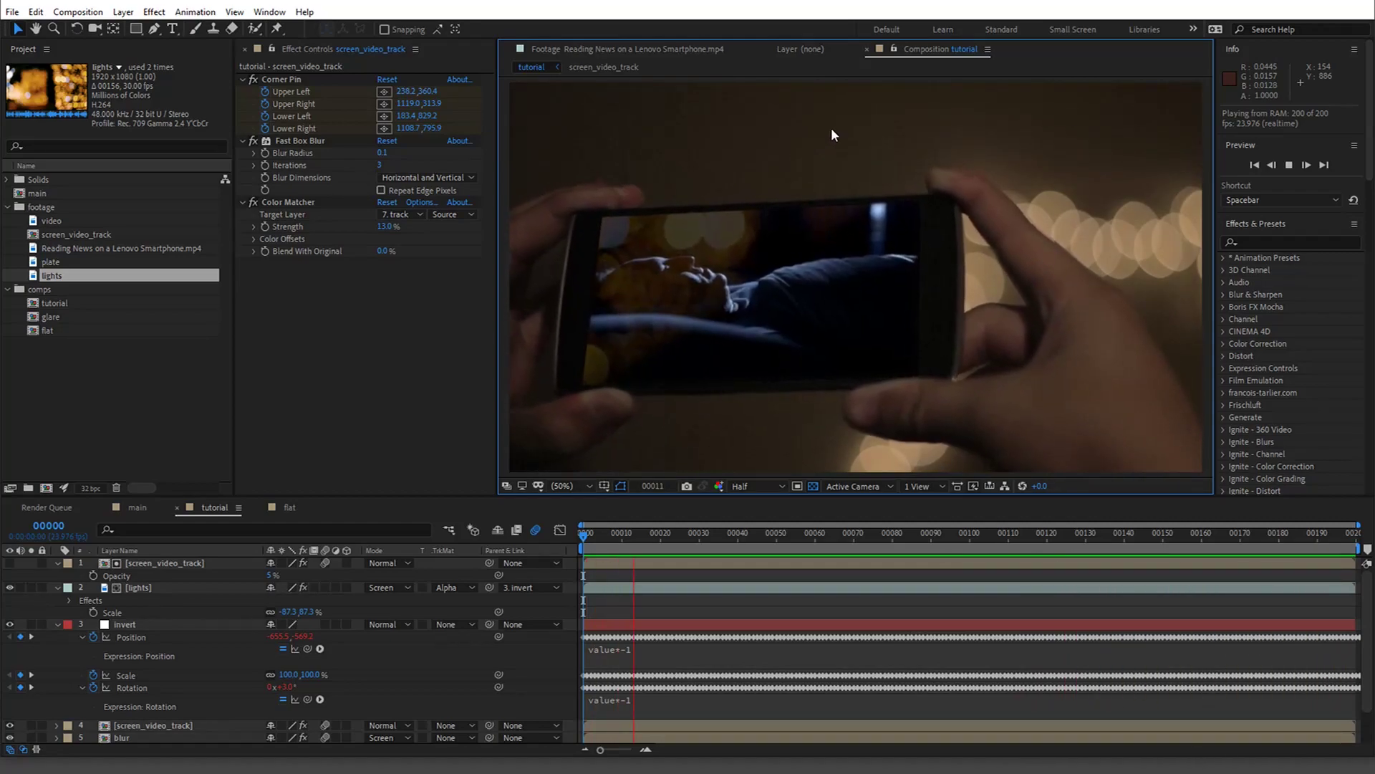
key(comma)
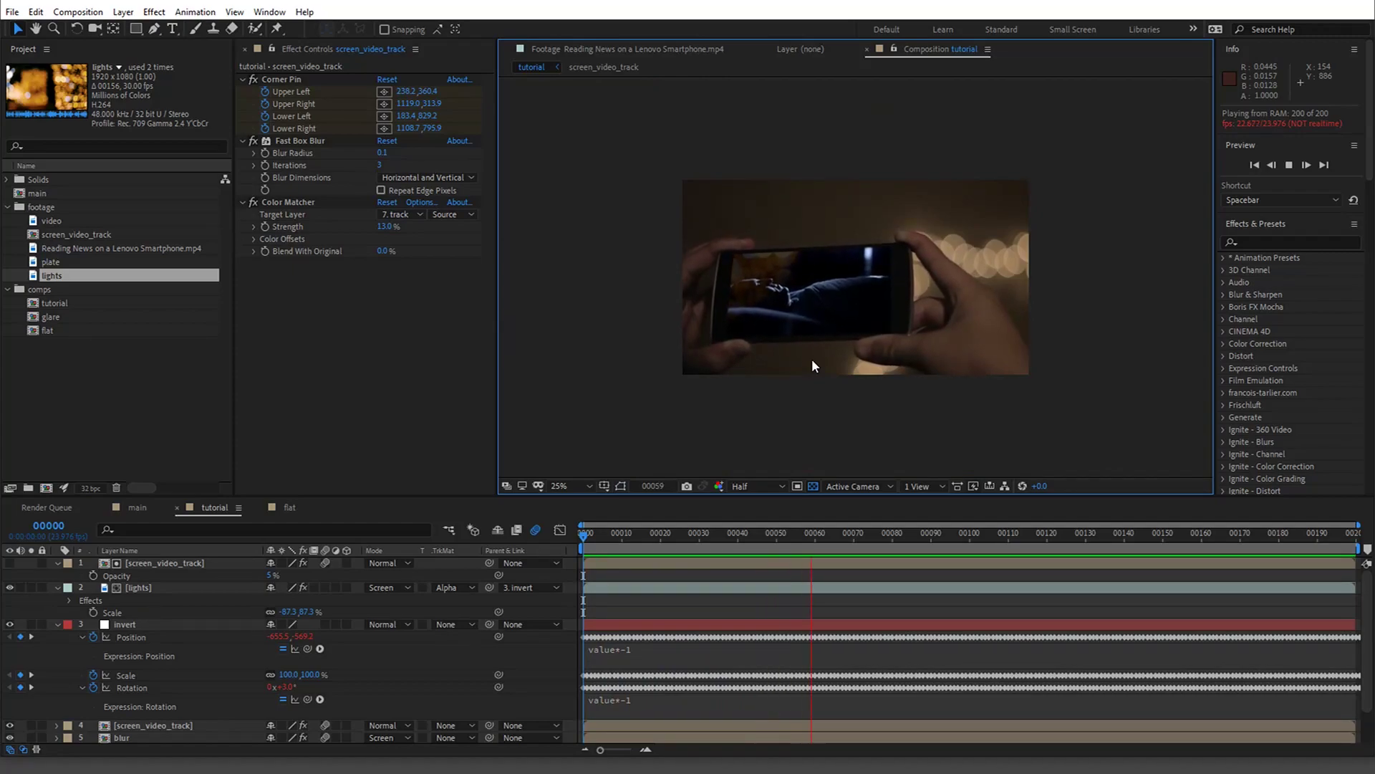